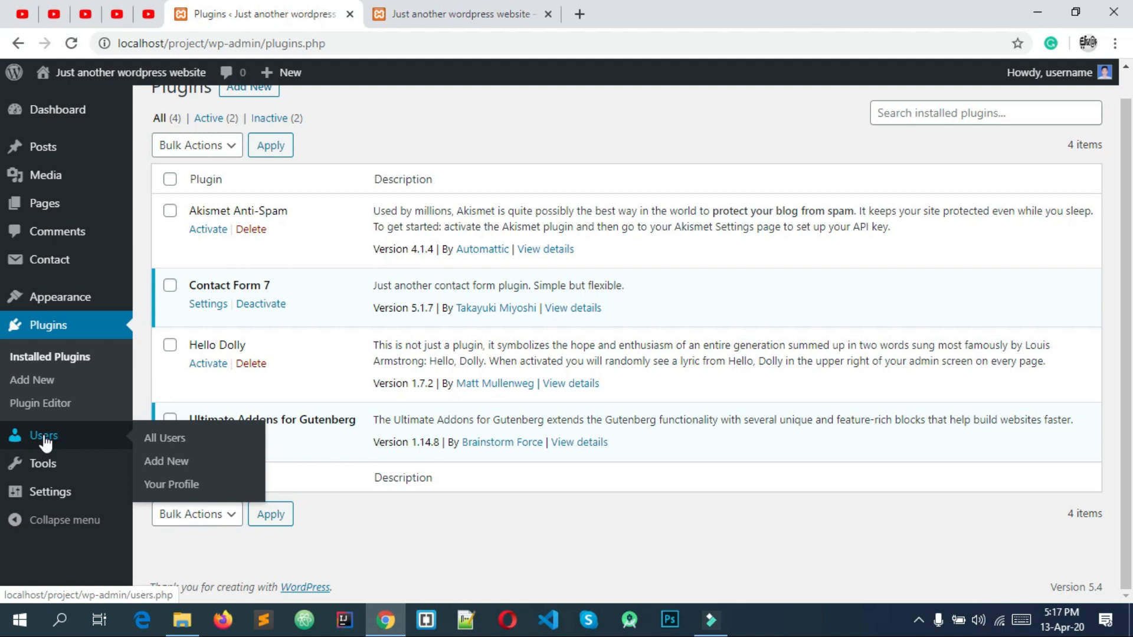
Open the All Users page and highlight the account's name, e-mail and role.
{"action": "left_click", "coordinate": [44, 437]}
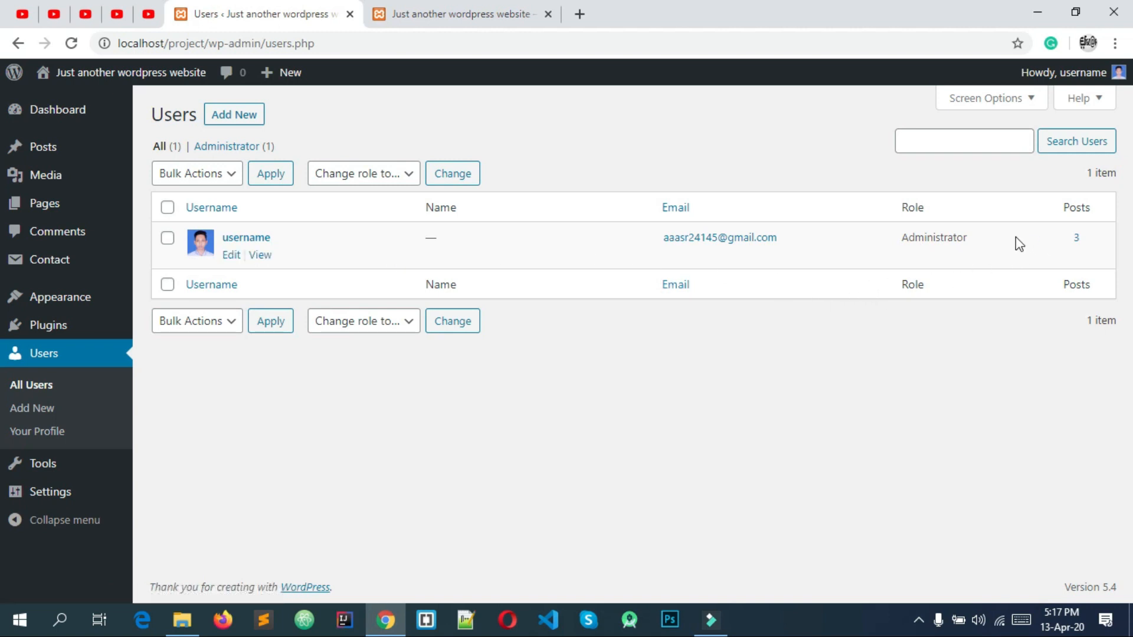
{"action": "left_click_drag", "start_coordinate": [989, 252], "coordinate": [546, 369]}
{"action": "left_click", "coordinate": [609, 391]}
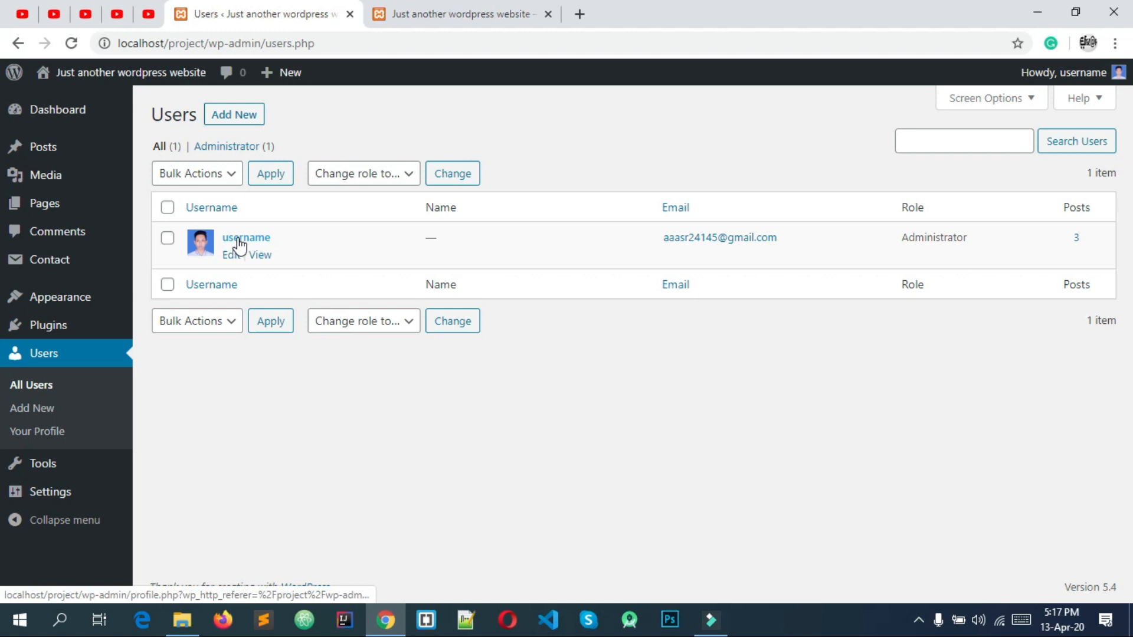
{"action": "left_click", "coordinate": [441, 244]}
{"action": "left_click", "coordinate": [471, 237]}
Point out the user's e-mail, Administrator role and post count of 3 in turn.
{"action": "left_click_drag", "start_coordinate": [613, 245], "coordinate": [777, 247]}
{"action": "left_click", "coordinate": [826, 254]}
{"action": "mouse_move", "coordinate": [890, 242]}
{"action": "left_mouse_down"}
{"action": "mouse_move", "coordinate": [979, 245]}
{"action": "mouse_move", "coordinate": [901, 245]}
{"action": "left_mouse_up"}
{"action": "left_click", "coordinate": [979, 246]}
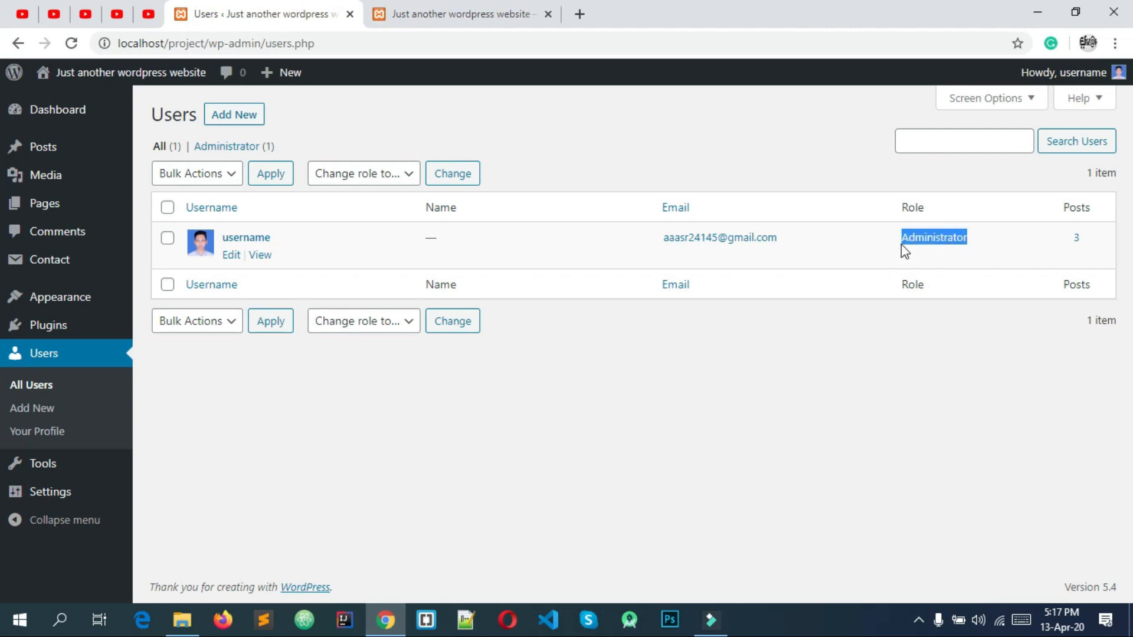
{"action": "left_click", "coordinate": [918, 243]}
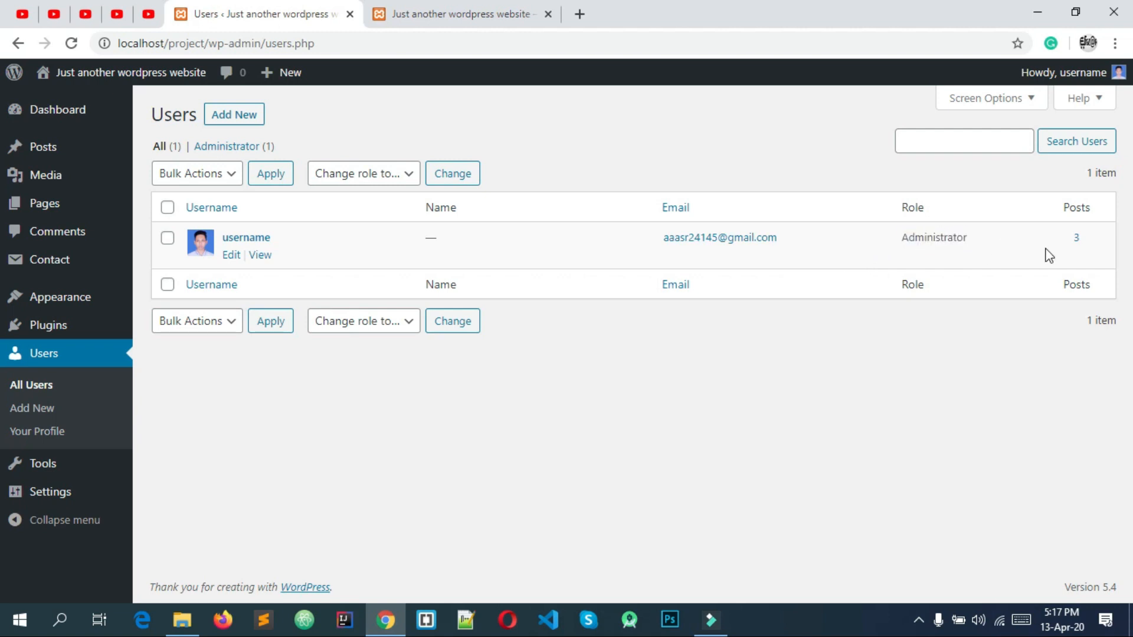
{"action": "left_click", "coordinate": [1075, 246]}
{"action": "left_click", "coordinate": [168, 240]}
{"action": "left_click", "coordinate": [203, 176]}
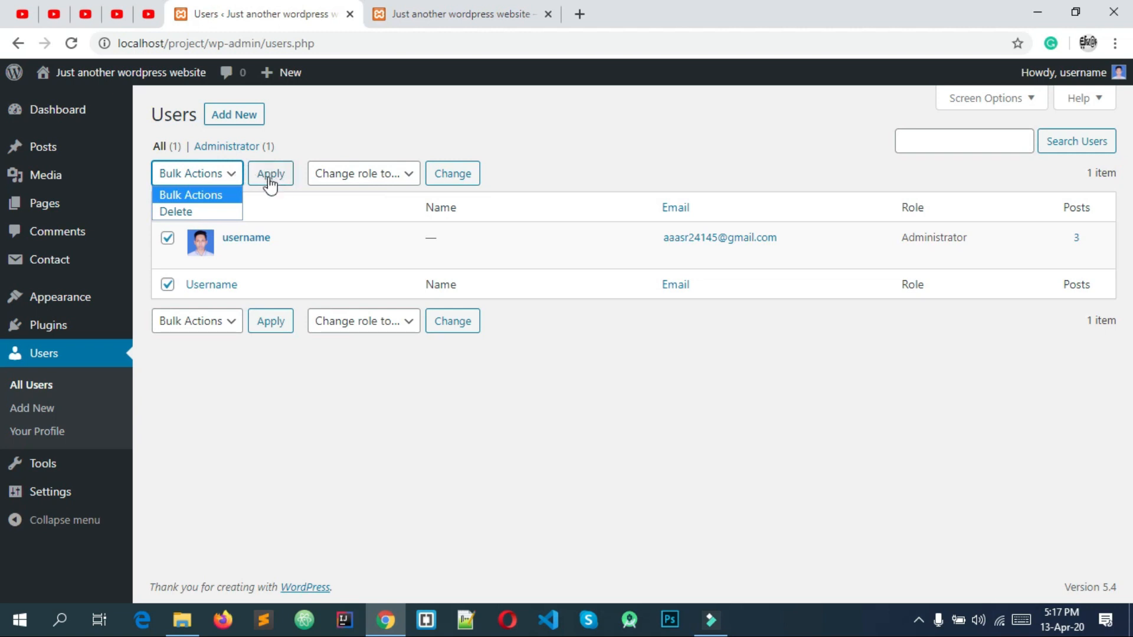
{"action": "left_click", "coordinate": [422, 139]}
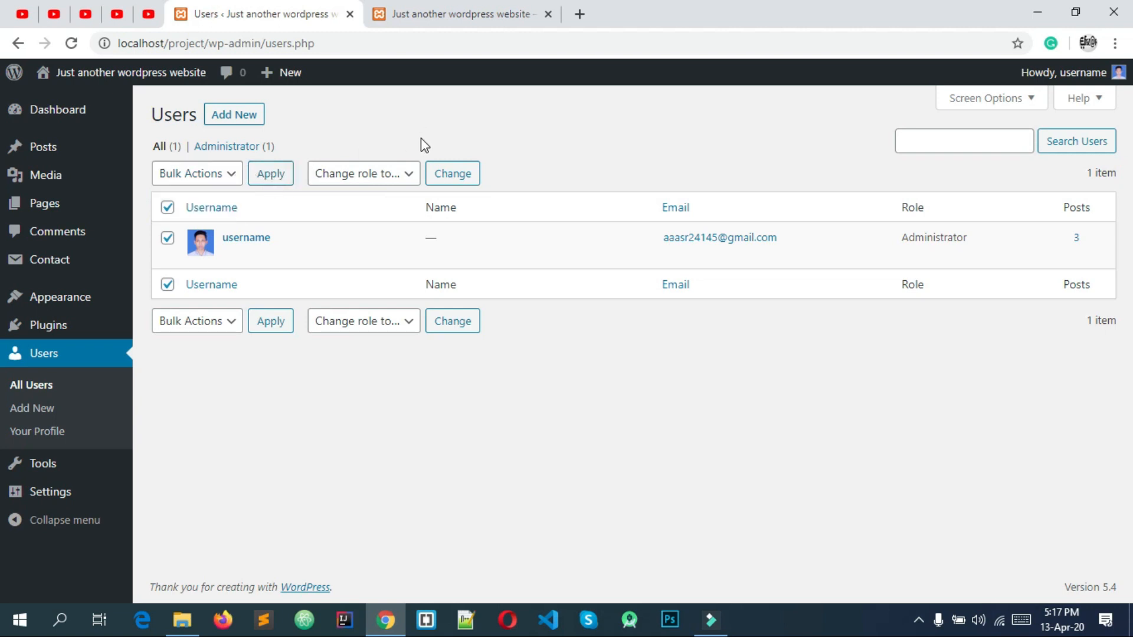
{"action": "left_click", "coordinate": [353, 178]}
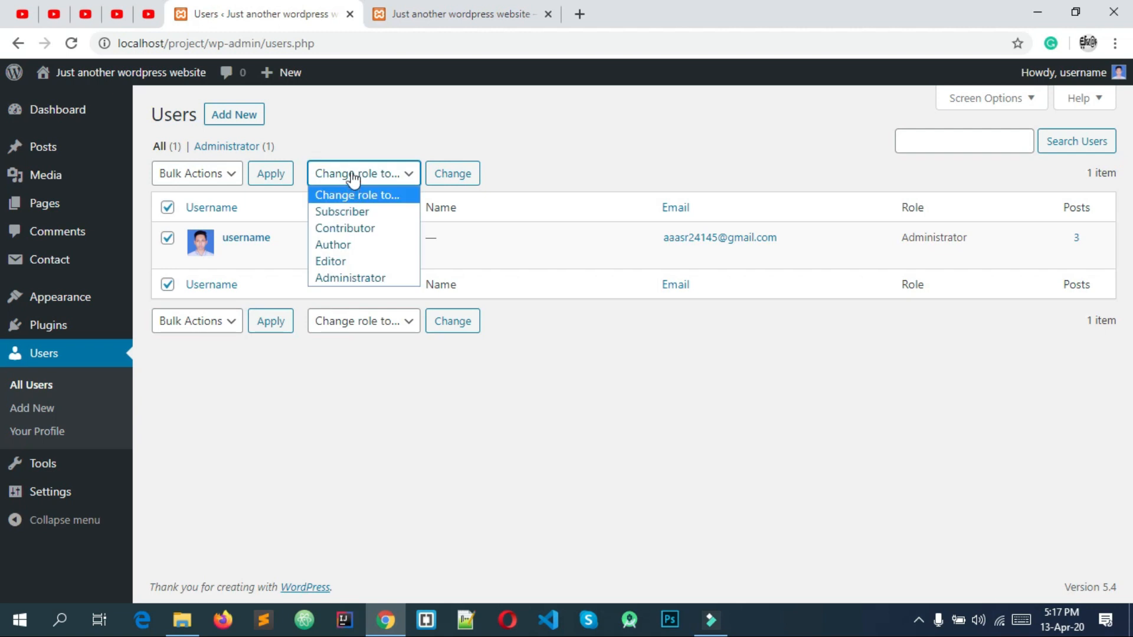
{"action": "left_click", "coordinate": [354, 175]}
{"action": "left_click", "coordinate": [354, 175]}
{"action": "left_click", "coordinate": [354, 174]}
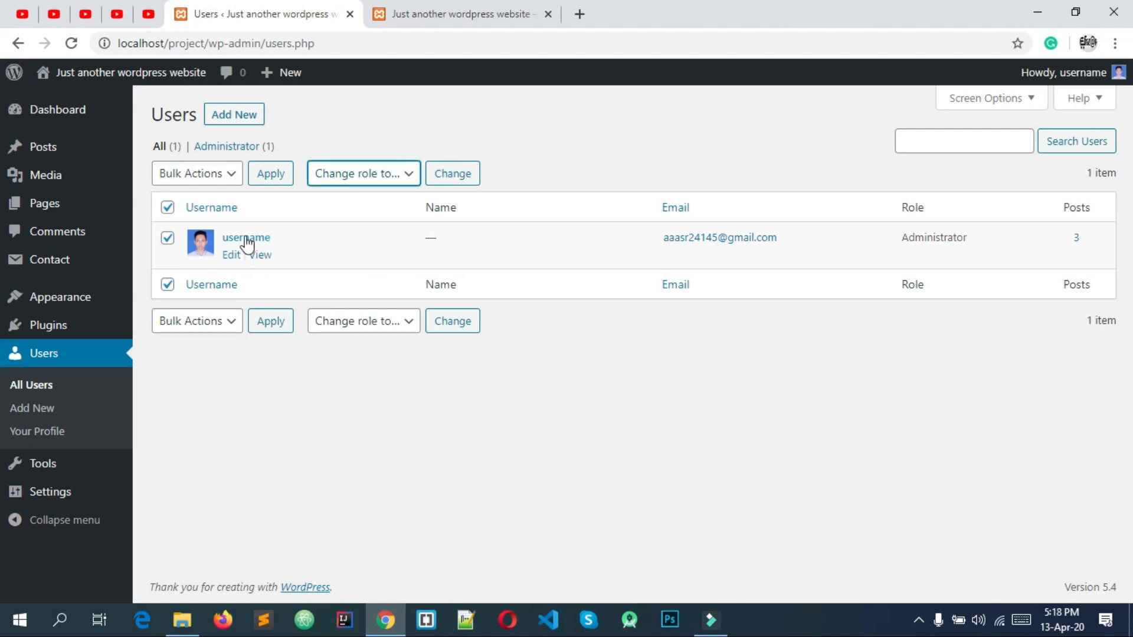
{"action": "left_click", "coordinate": [361, 175]}
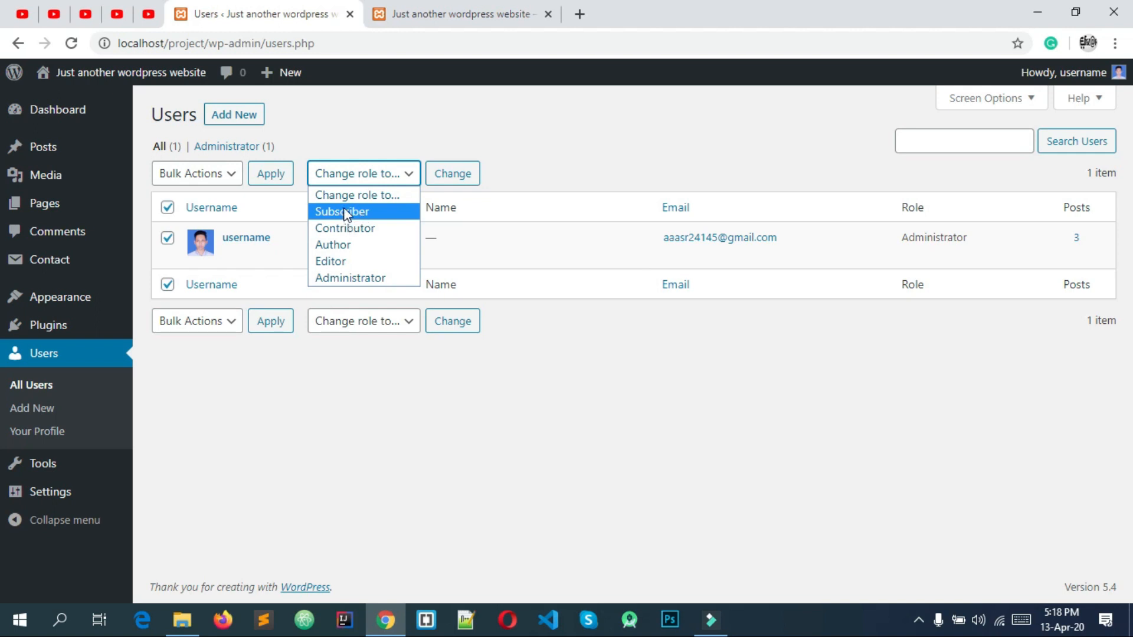
{"action": "left_click", "coordinate": [605, 151]}
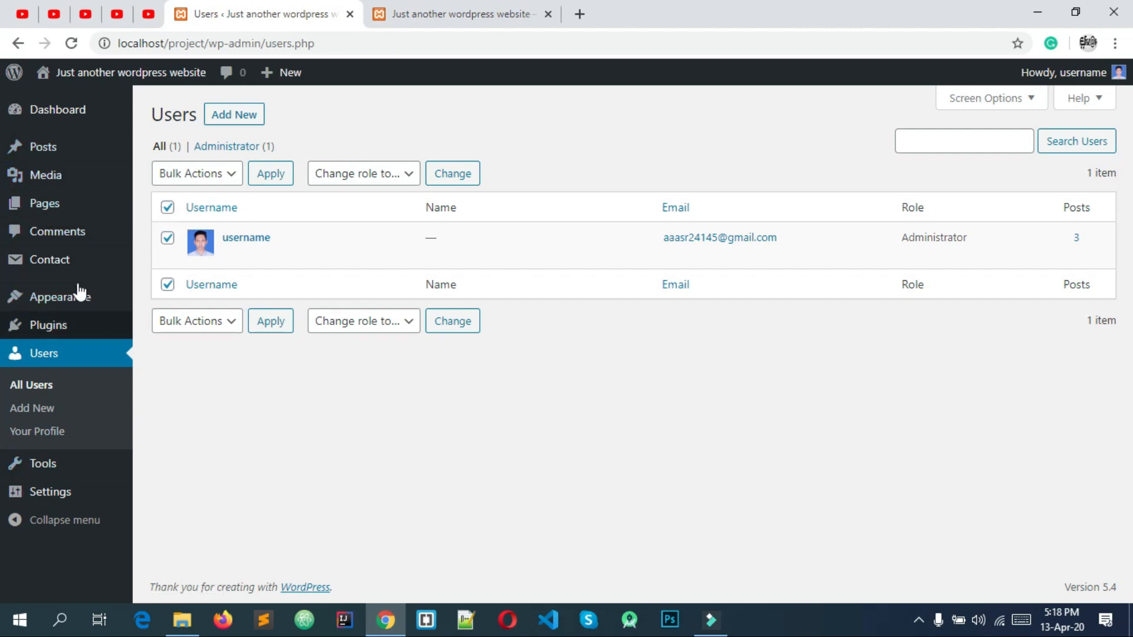
{"action": "left_click", "coordinate": [168, 207]}
{"action": "left_click", "coordinate": [167, 208]}
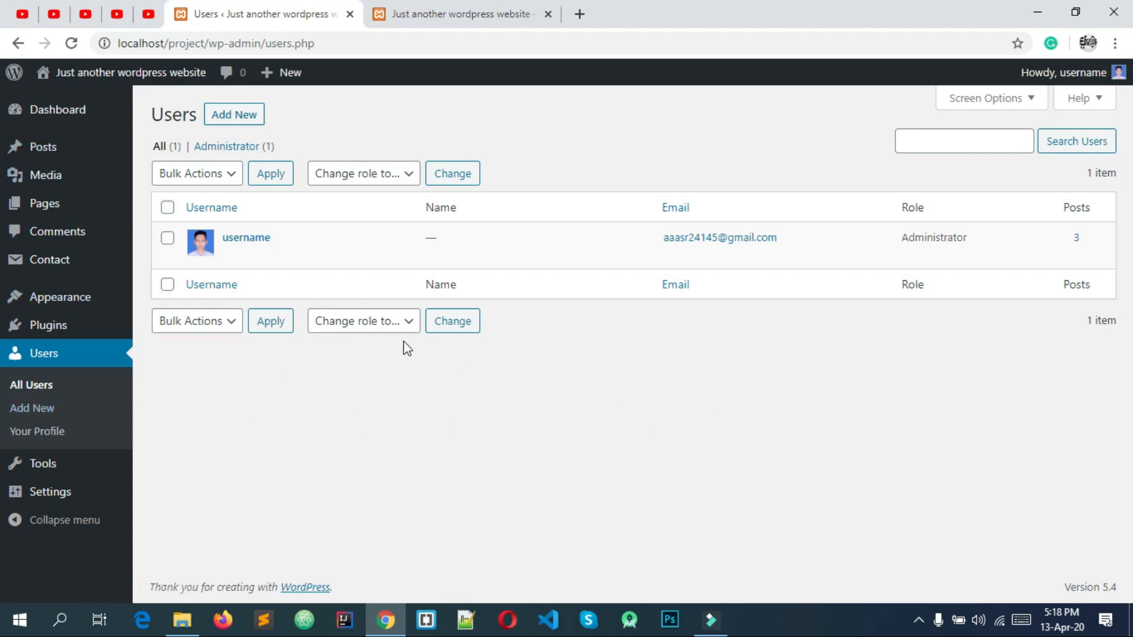
{"action": "left_click", "coordinate": [343, 179]}
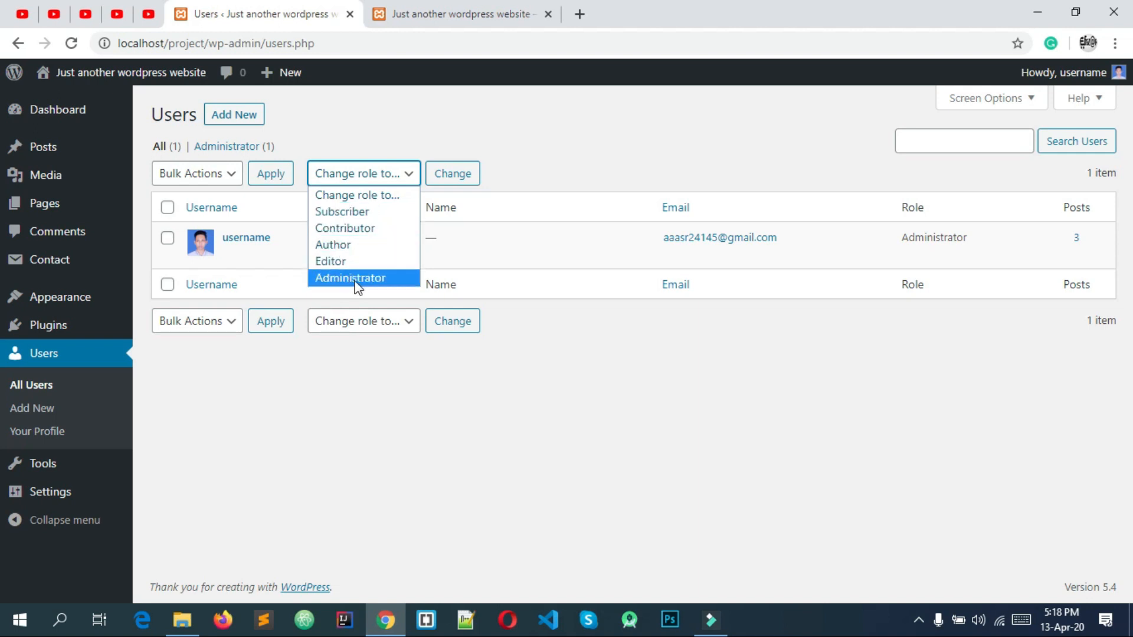
{"action": "left_click", "coordinate": [685, 381]}
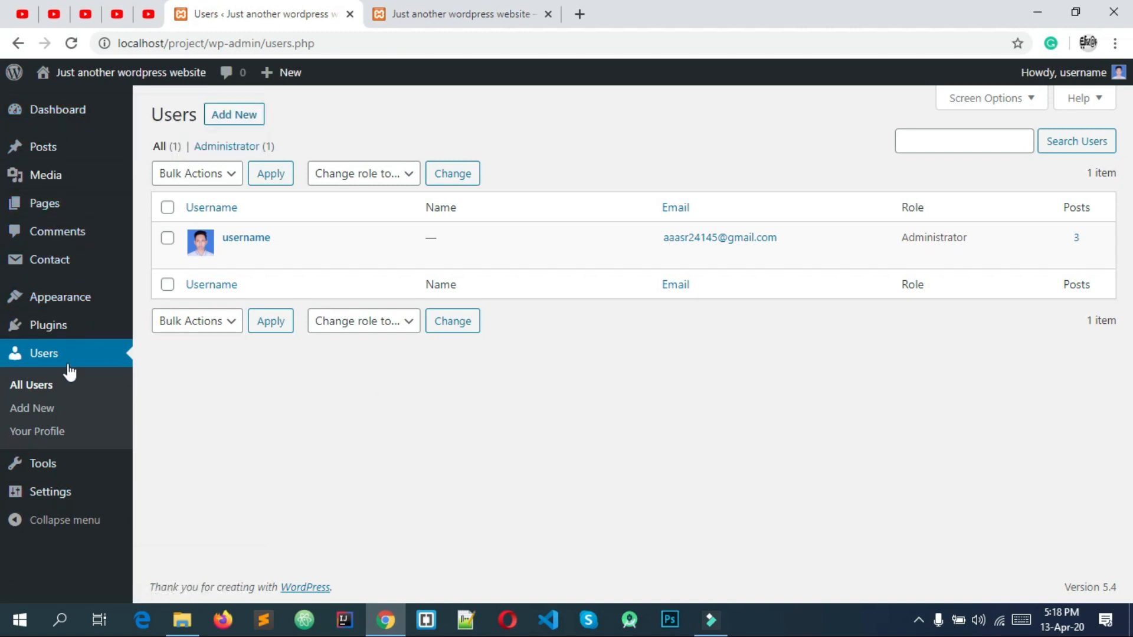
{"action": "left_click", "coordinate": [331, 176]}
{"action": "left_click", "coordinate": [330, 177]}
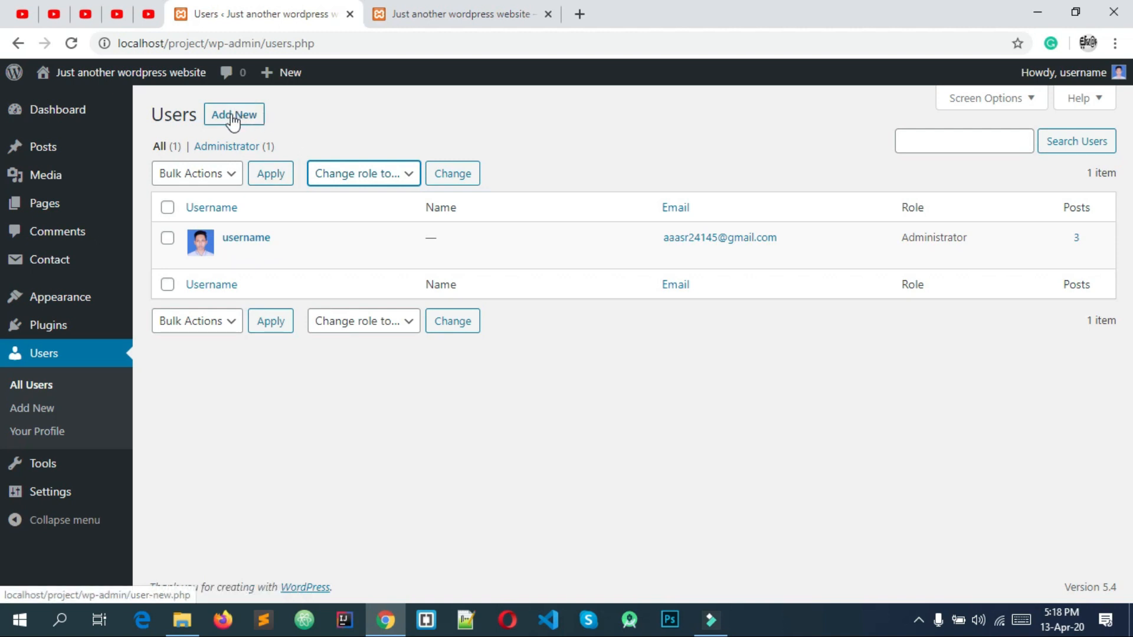
On Add New User, enter username Newuser plus the e-mail, first name and last name.
{"action": "left_click", "coordinate": [35, 409]}
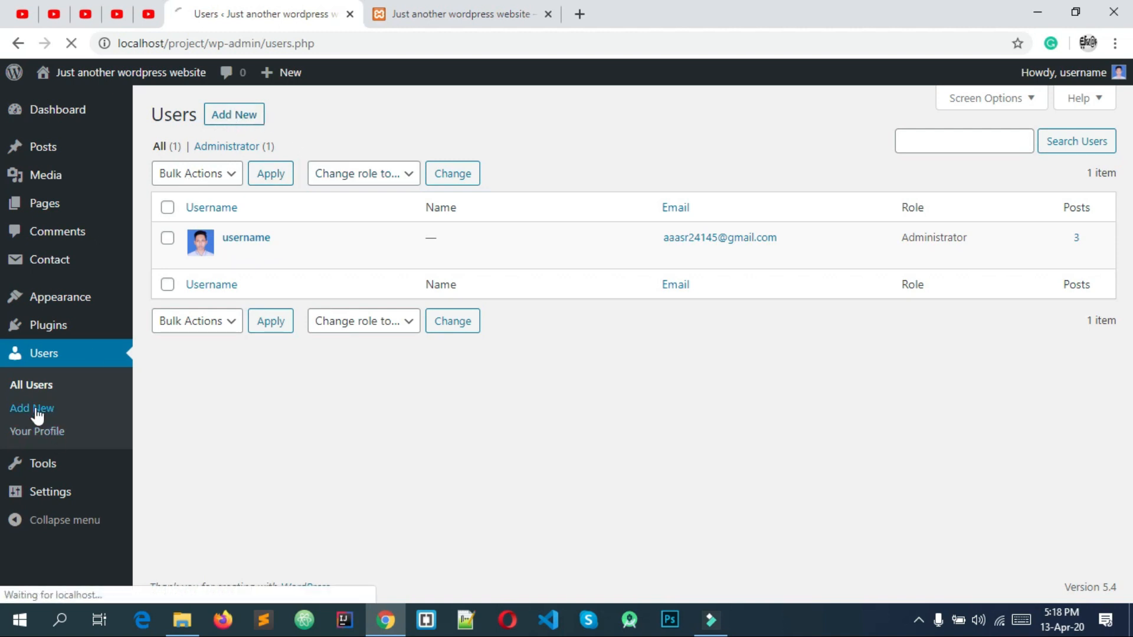
{"action": "left_click", "coordinate": [394, 203]}
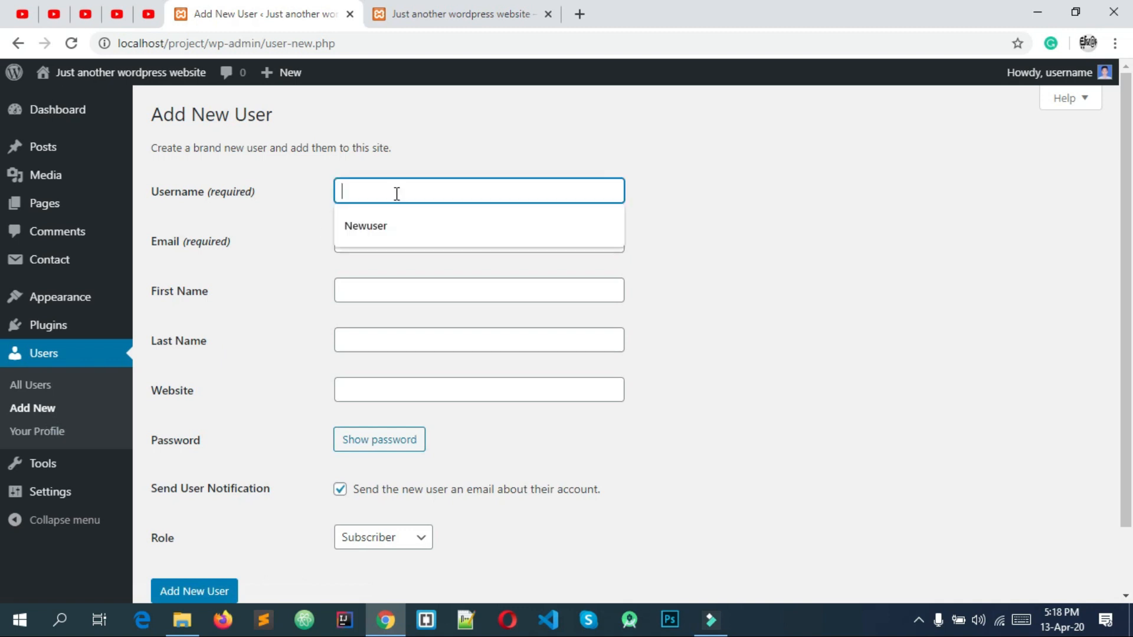
{"action": "left_click", "coordinate": [385, 232]}
{"action": "left_click", "coordinate": [384, 236]}
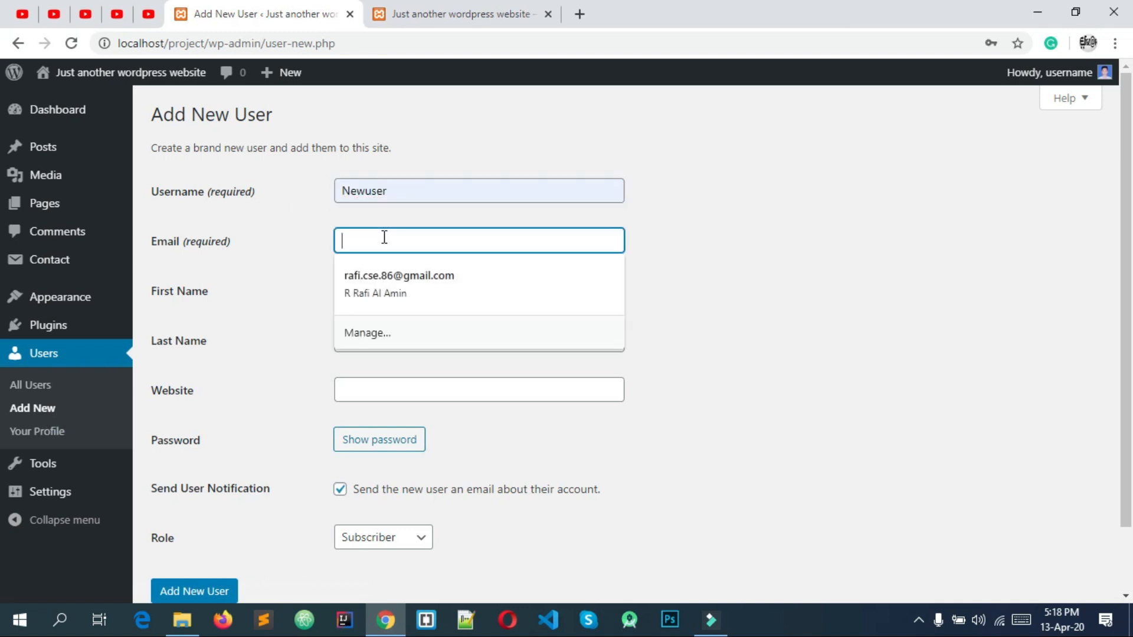
{"action": "left_click", "coordinate": [417, 277]}
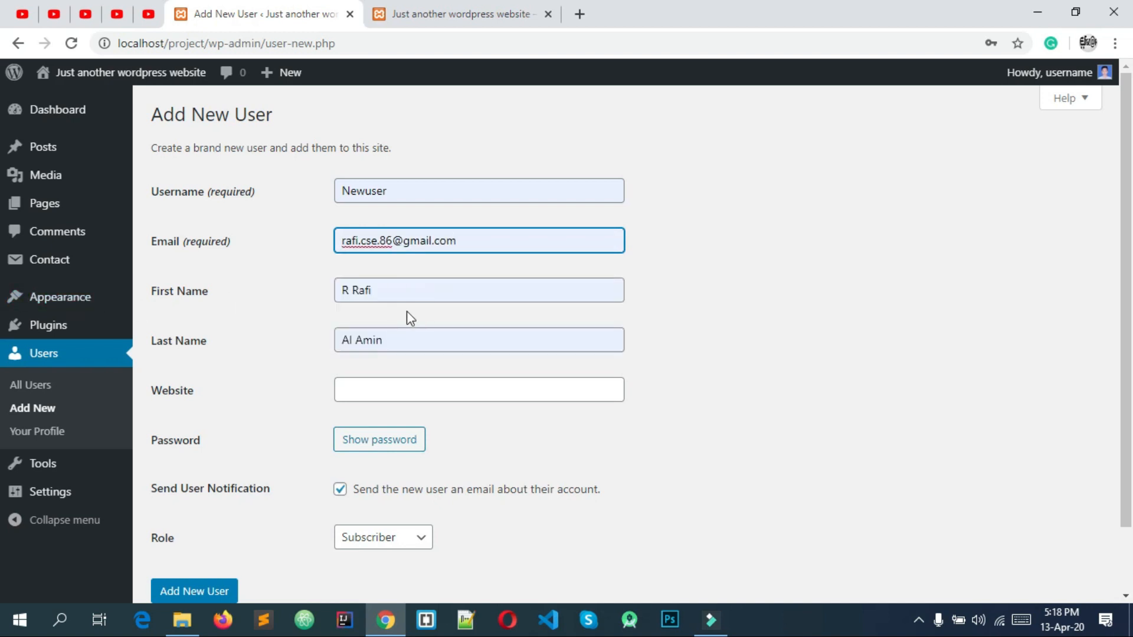
{"action": "left_click", "coordinate": [445, 342]}
{"action": "left_click_drag", "start_coordinate": [454, 338], "coordinate": [304, 341]}
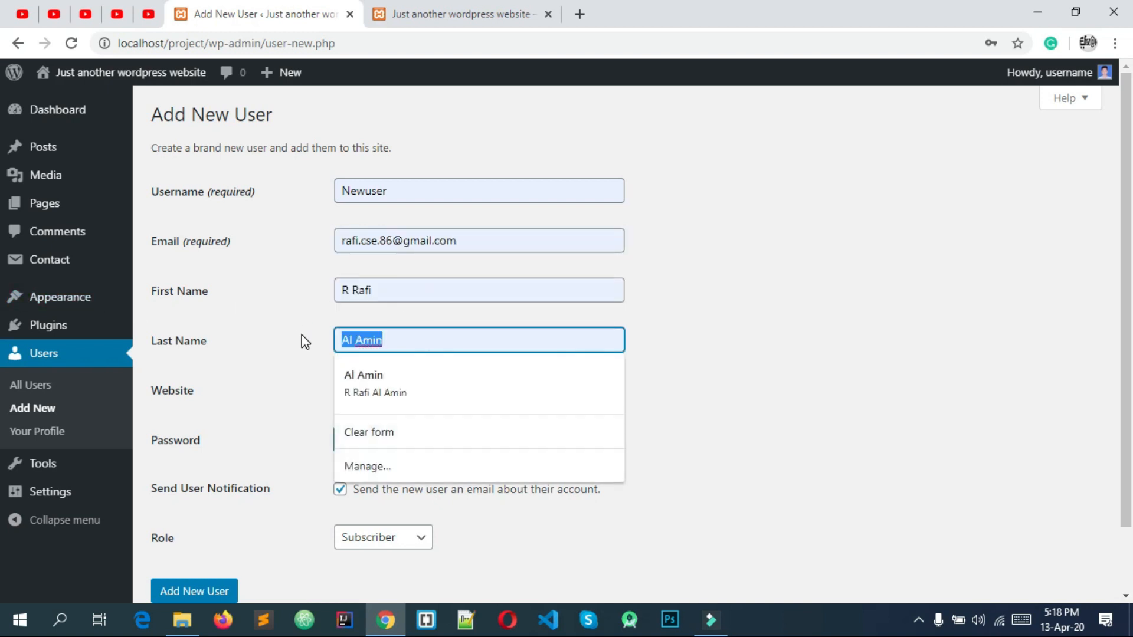
{"action": "scroll", "coordinate": [293, 336], "scroll_direction": "down", "scroll_amount": 1}
{"action": "left_click", "coordinate": [384, 317]}
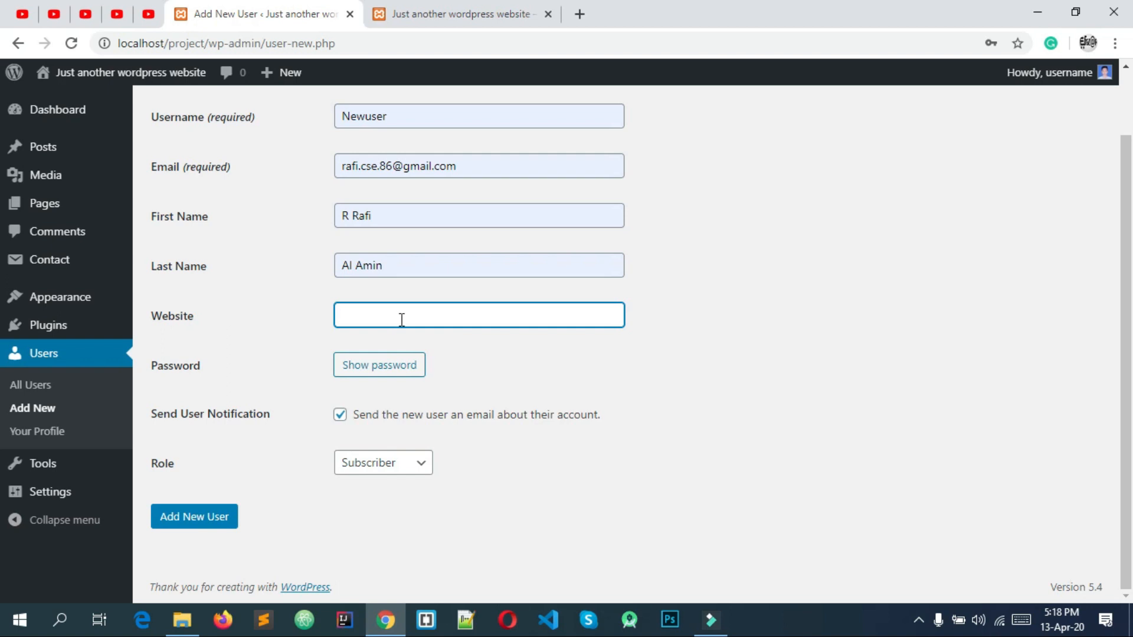
Replace the generated password with a weak one and confirm its use.
{"action": "left_click", "coordinate": [384, 364]}
{"action": "triple_click", "coordinate": [573, 356]}
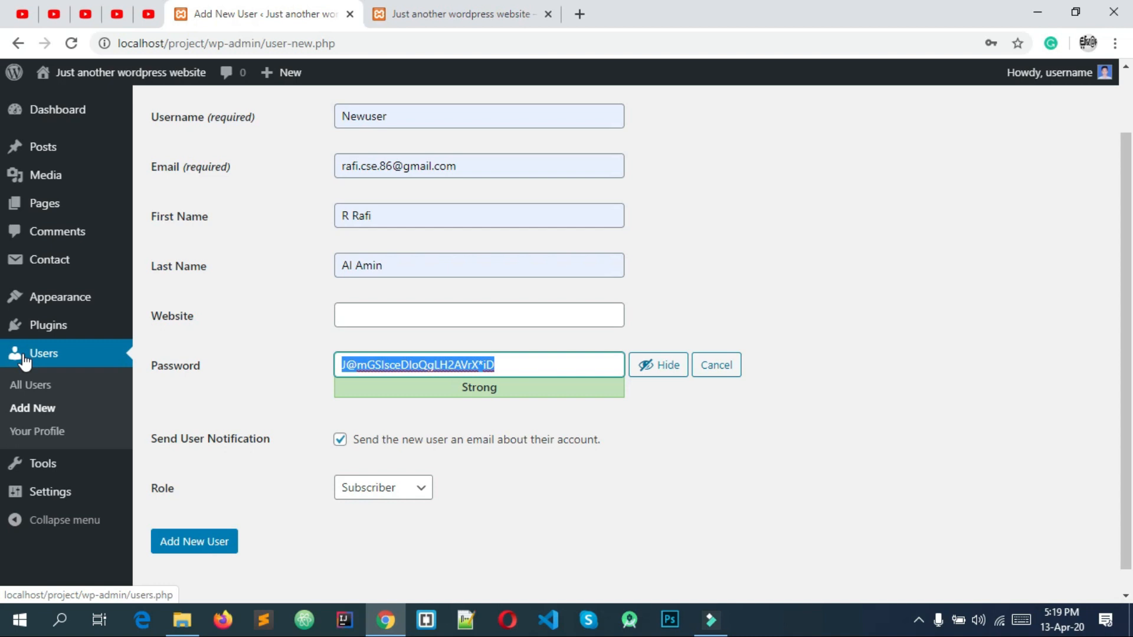
{"action": "type", "text": "password"}
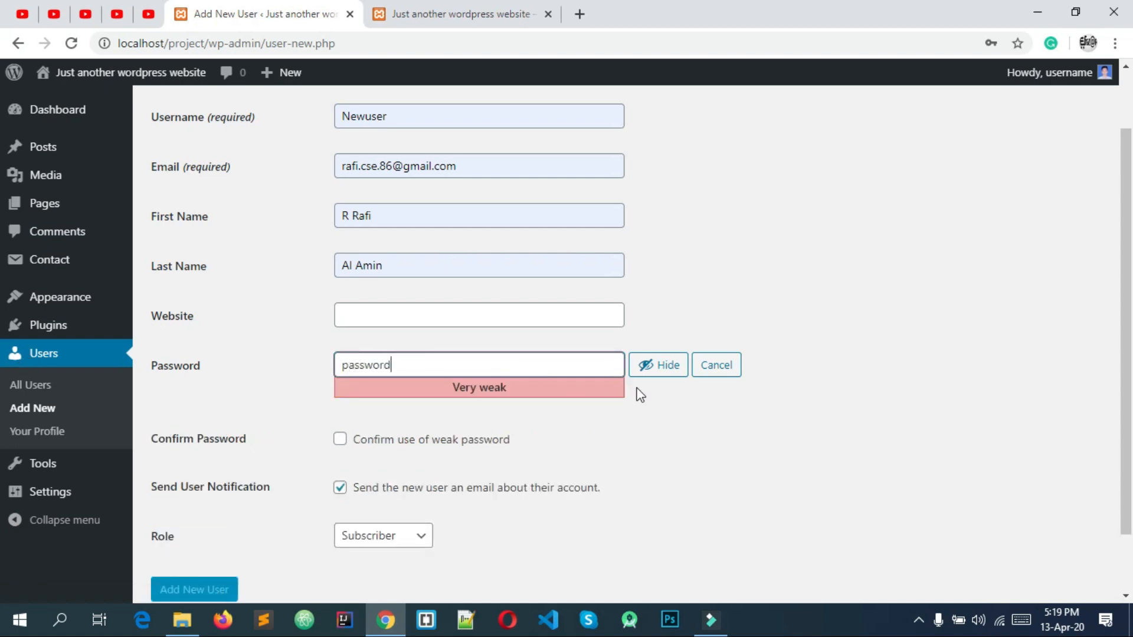
{"action": "left_click_drag", "start_coordinate": [447, 370], "coordinate": [324, 362]}
{"action": "left_click", "coordinate": [351, 362]}
{"action": "left_click", "coordinate": [391, 441]}
Review the completed form, including the user notification option and the entered e-mail.
{"action": "scroll", "coordinate": [396, 440], "scroll_direction": "down", "scroll_amount": 2}
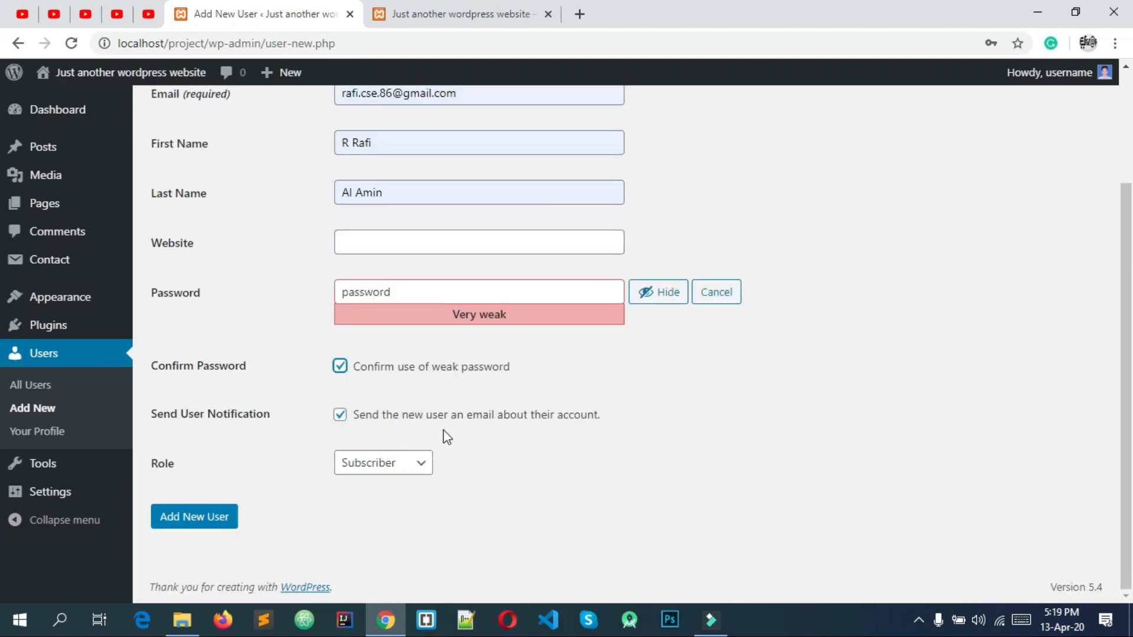
{"action": "left_click_drag", "start_coordinate": [157, 414], "coordinate": [231, 413]}
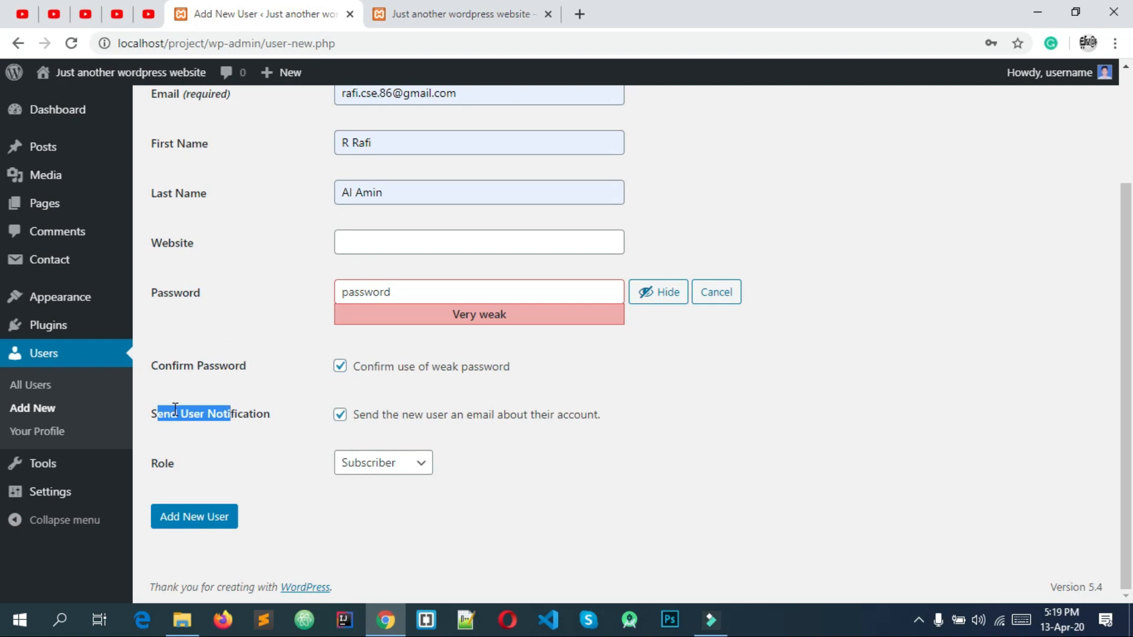
{"action": "scroll", "coordinate": [399, 263], "scroll_direction": "up", "scroll_amount": 3}
{"action": "triple_click", "coordinate": [473, 241]}
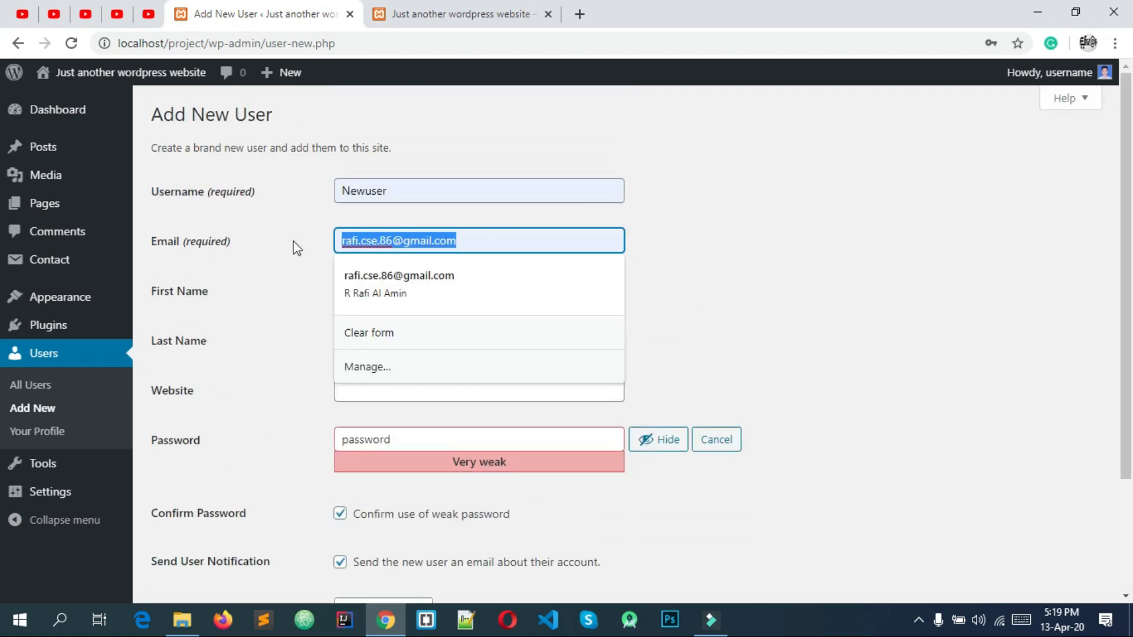
{"action": "left_click", "coordinate": [293, 242]}
{"action": "scroll", "coordinate": [293, 246], "scroll_direction": "down", "scroll_amount": 3}
{"action": "scroll", "coordinate": [348, 404], "scroll_direction": "up", "scroll_amount": 1}
{"action": "scroll", "coordinate": [348, 408], "scroll_direction": "up", "scroll_amount": 2}
{"action": "scroll", "coordinate": [352, 403], "scroll_direction": "down", "scroll_amount": 3}
{"action": "scroll", "coordinate": [355, 399], "scroll_direction": "up", "scroll_amount": 3}
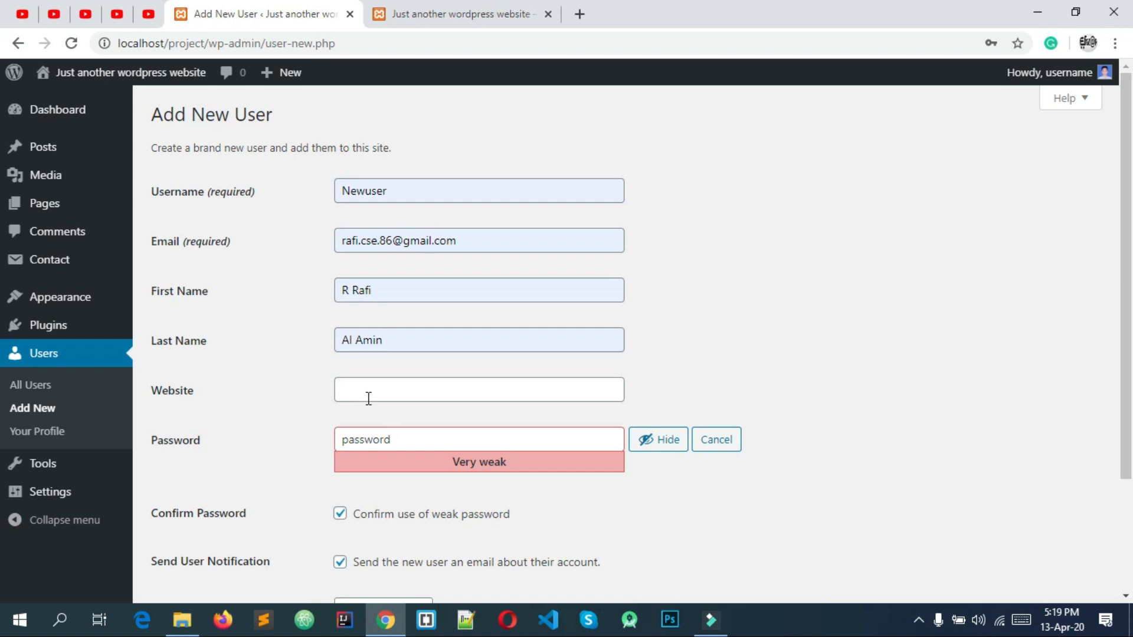
{"action": "scroll", "coordinate": [369, 399], "scroll_direction": "down", "scroll_amount": 3}
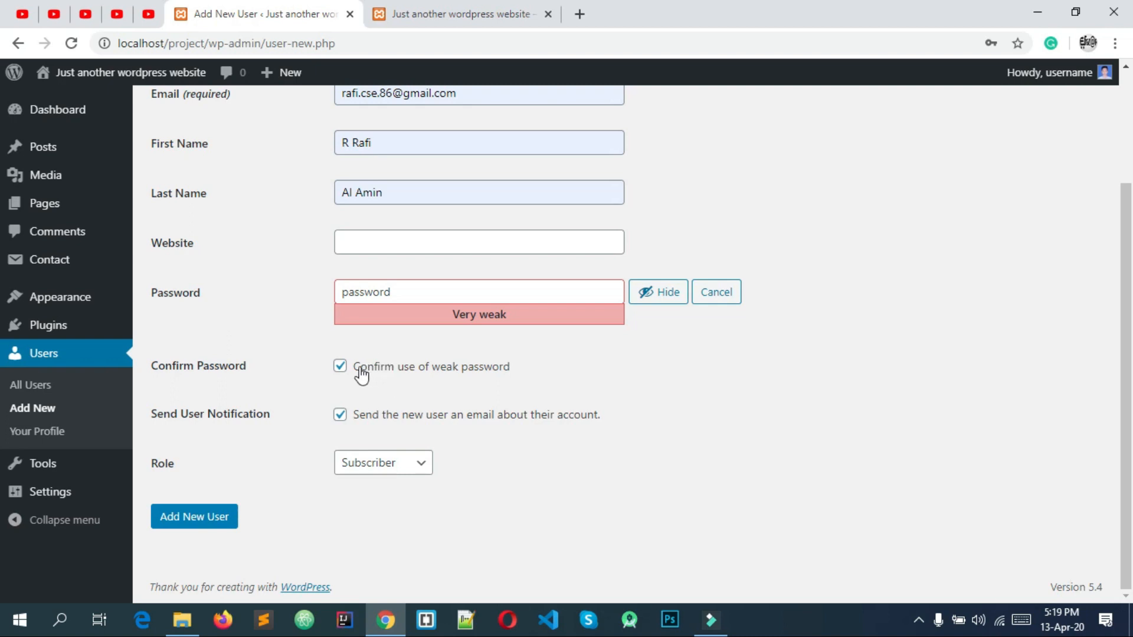
Set Newuser's role to Editor, create the account and dismiss Chrome's password warning.
{"action": "left_click_drag", "start_coordinate": [148, 414], "coordinate": [228, 415]}
{"action": "left_click", "coordinate": [227, 414]}
{"action": "left_click", "coordinate": [378, 466]}
{"action": "left_click", "coordinate": [377, 466]}
{"action": "left_click", "coordinate": [377, 466]}
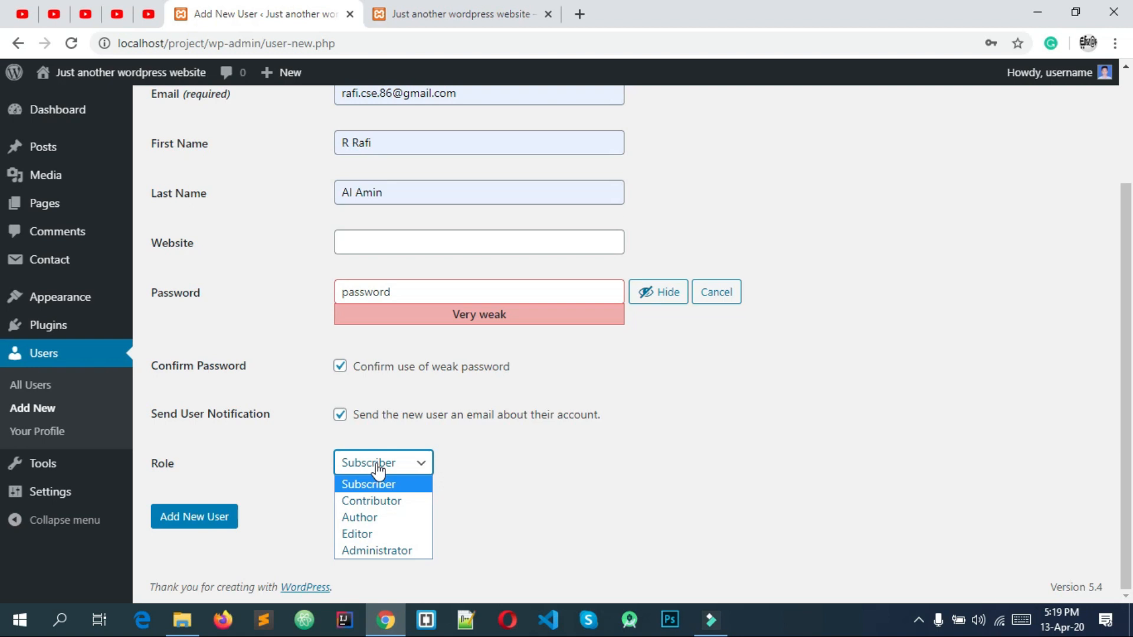
{"action": "left_click", "coordinate": [384, 533]}
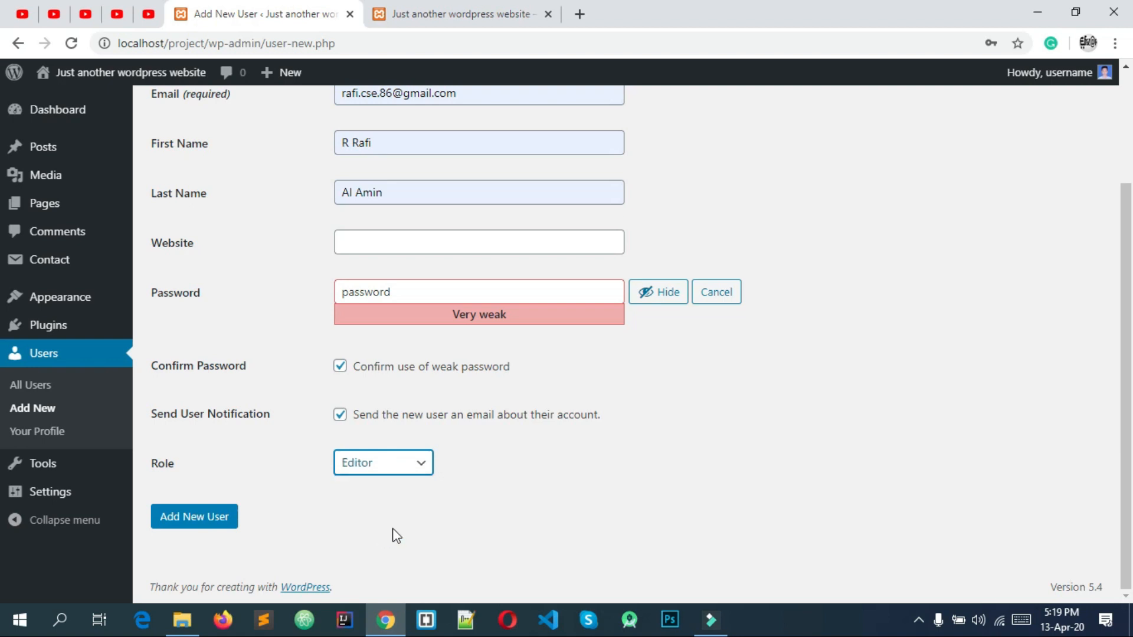
{"action": "left_click", "coordinate": [190, 522]}
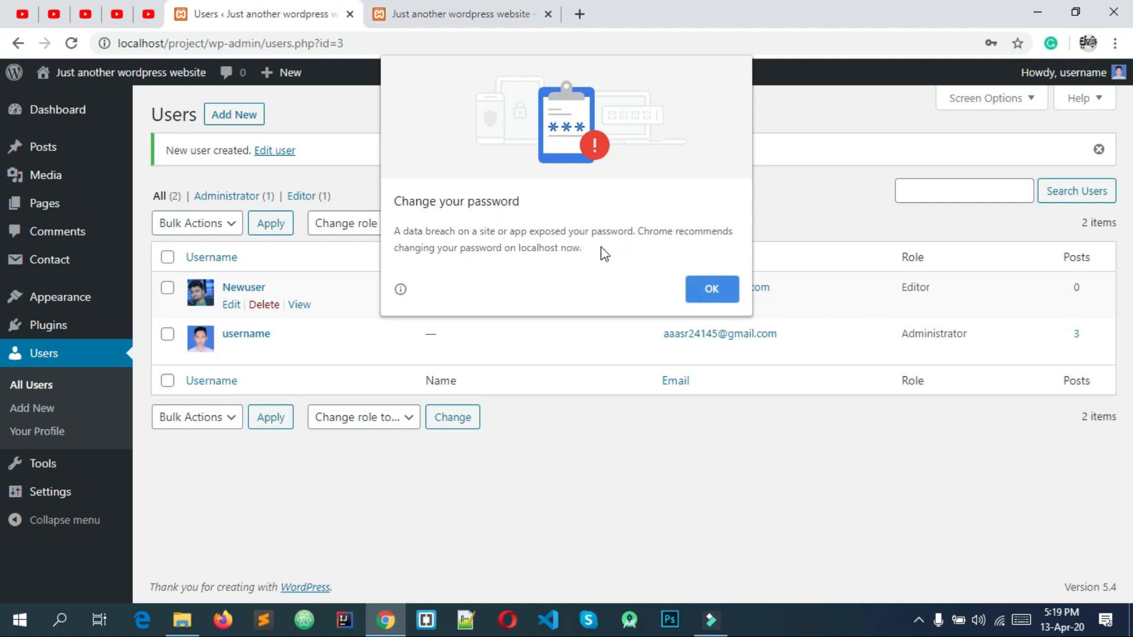
{"action": "left_click", "coordinate": [713, 289]}
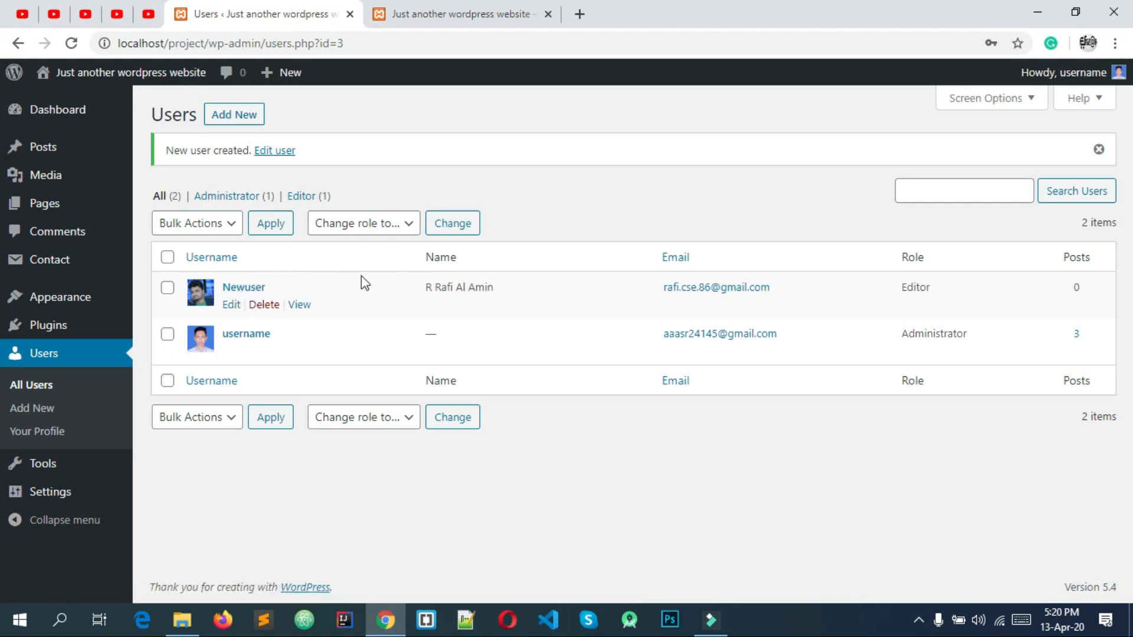
Open a Chrome incognito window and load the site's wp-admin login page.
{"action": "left_click", "coordinate": [1115, 46]}
{"action": "left_click", "coordinate": [1036, 99]}
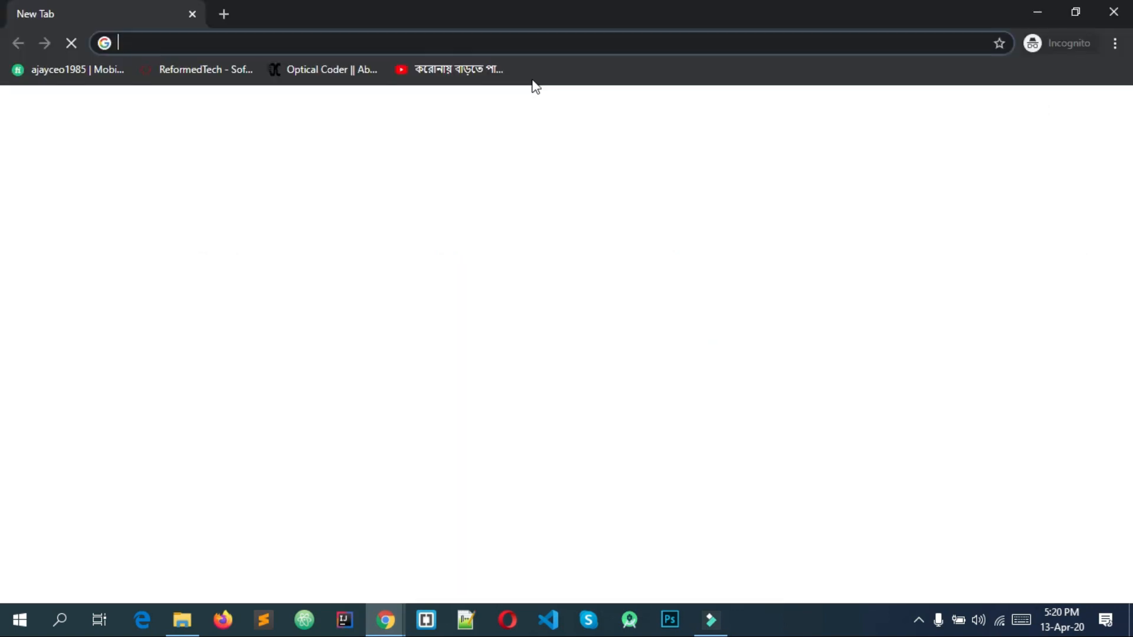
{"action": "left_click", "coordinate": [1037, 12]}
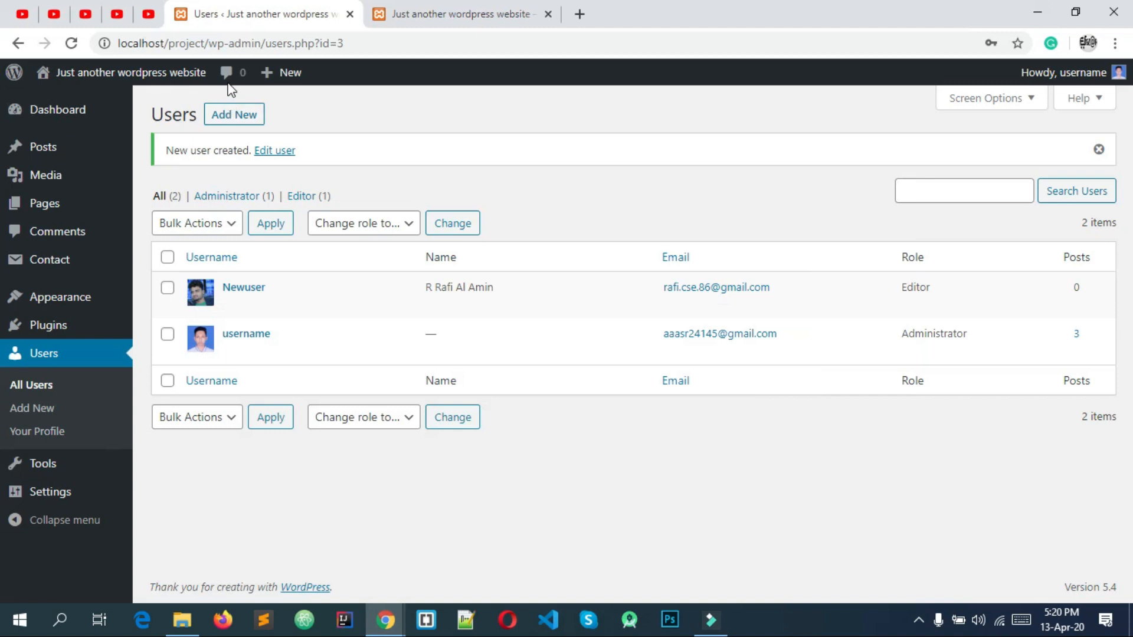
{"action": "left_click_drag", "start_coordinate": [210, 45], "coordinate": [116, 50]}
{"action": "key", "text": "ctrl+c"}
{"action": "left_click", "coordinate": [474, 517]}
{"action": "mouse_move", "coordinate": [385, 619]}
{"action": "left_click", "coordinate": [537, 527]}
{"action": "key", "text": "ctrl+v"}
{"action": "type", "text": "wp-"}
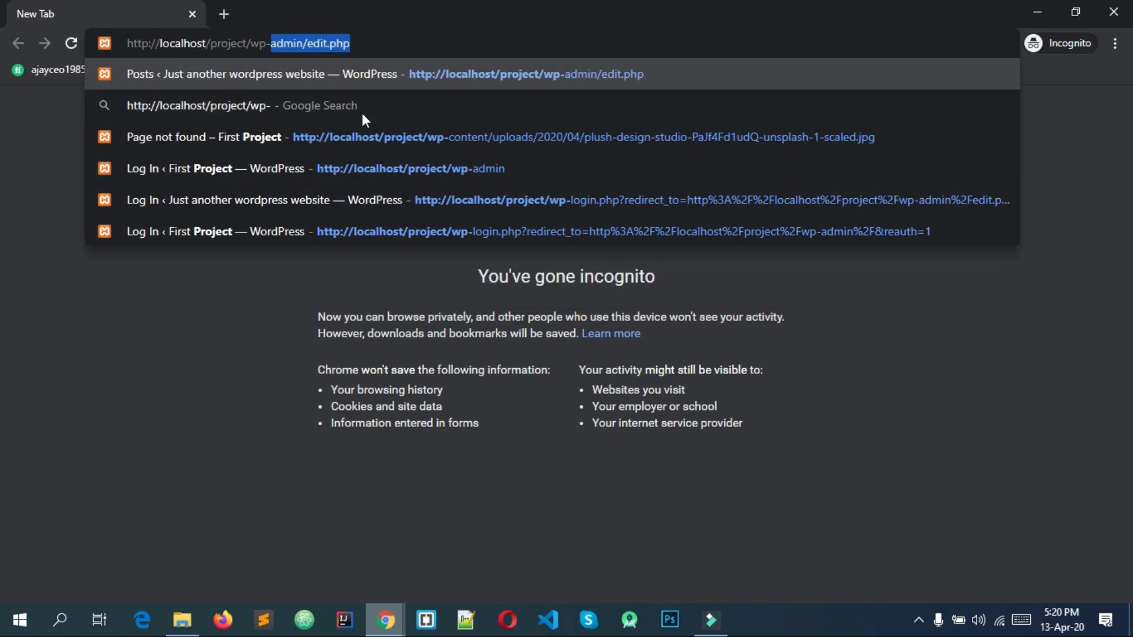
{"action": "key", "text": "Return"}
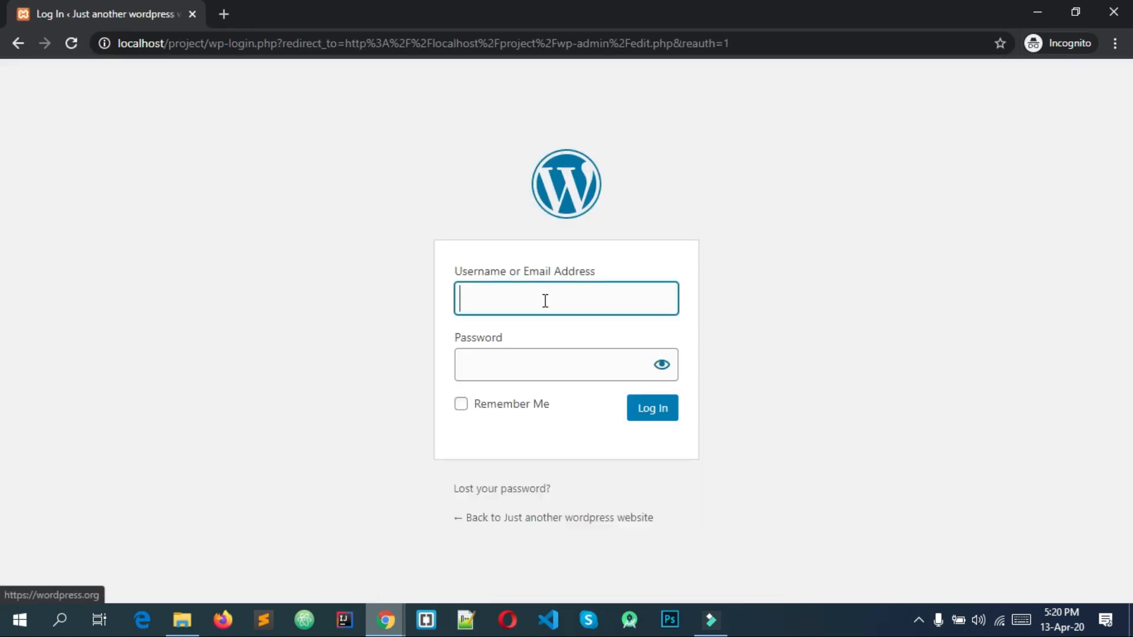
Try logging in as Newuser with the account password.
{"action": "left_click", "coordinate": [540, 304]}
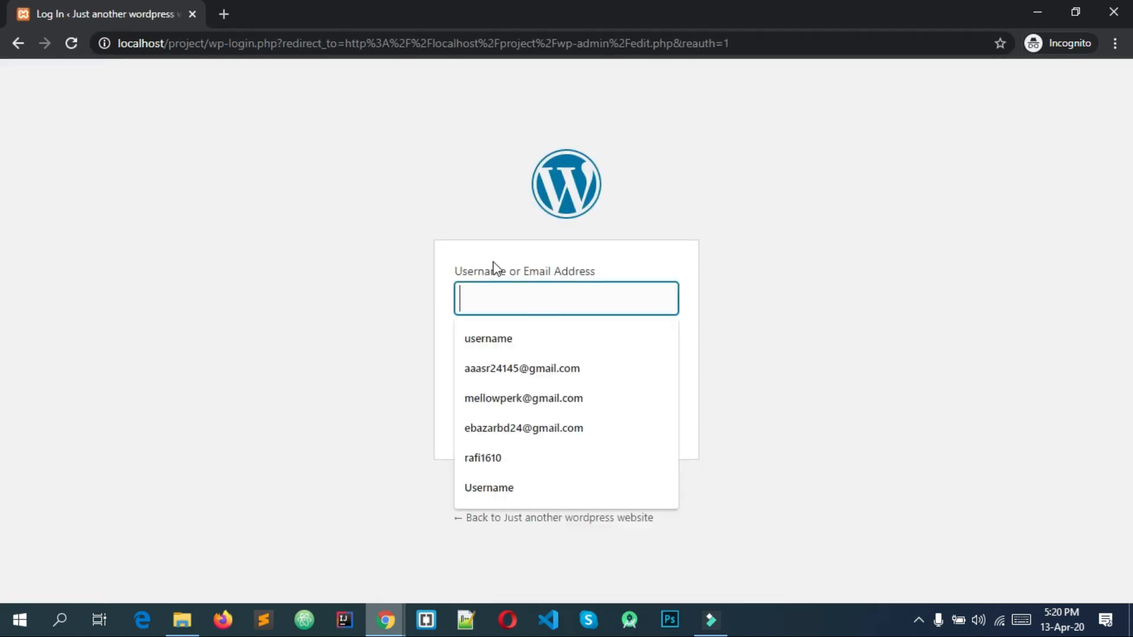
{"action": "type", "text": "N"}
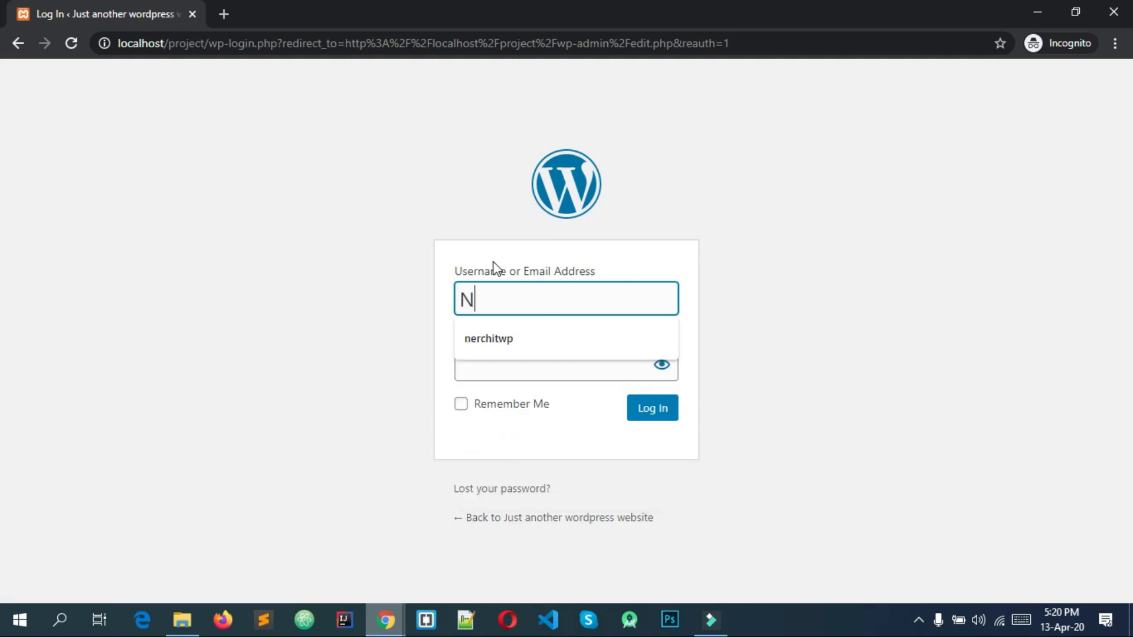
{"action": "type", "text": "ewuser"}
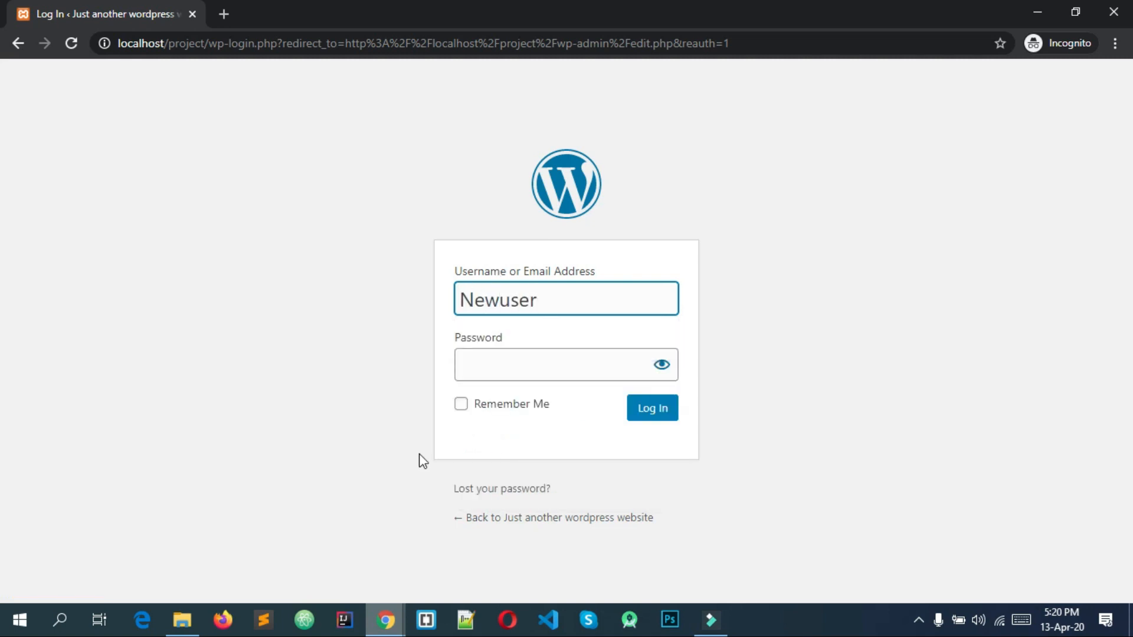
{"action": "left_click", "coordinate": [385, 619]}
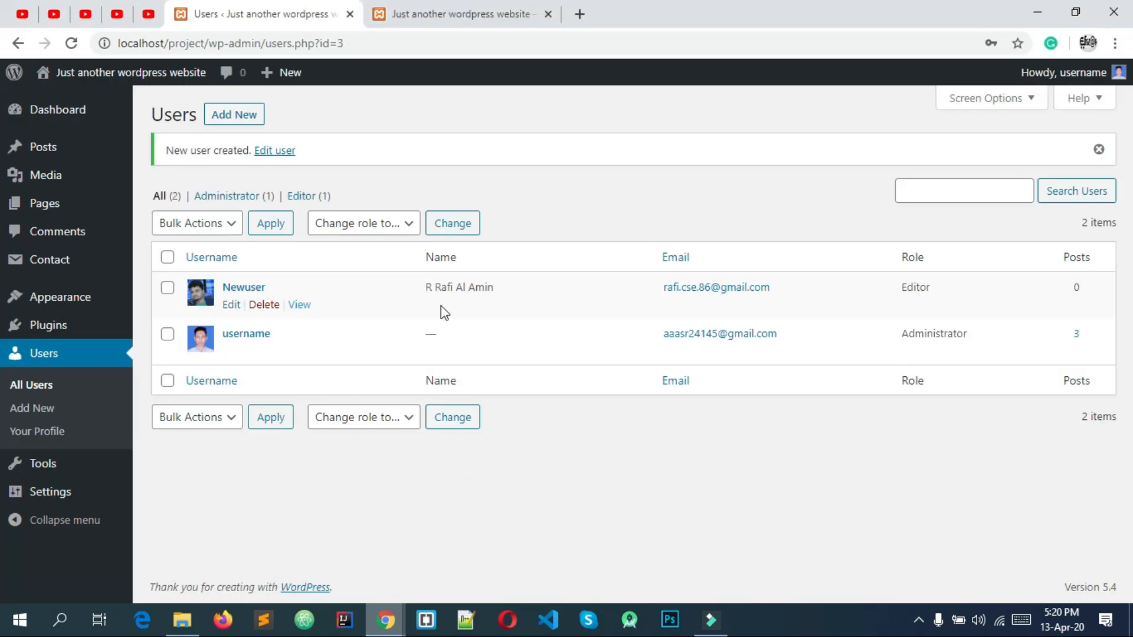
{"action": "left_click", "coordinate": [386, 619]}
{"action": "left_click", "coordinate": [433, 581]}
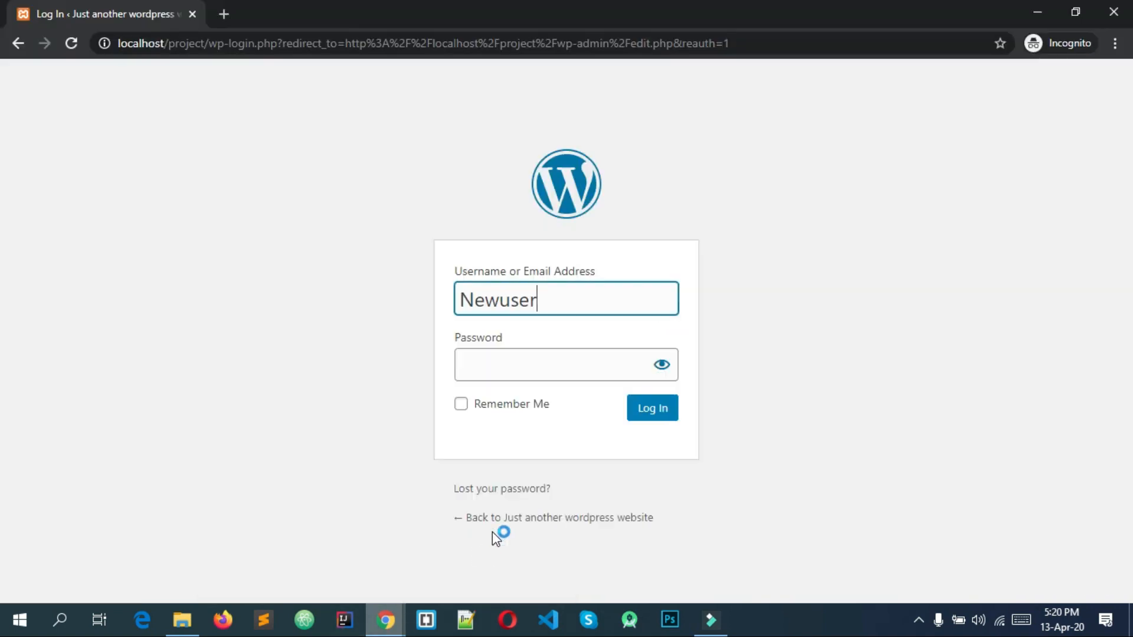
{"action": "left_click", "coordinate": [574, 371]}
{"action": "type", "text": "•••••"}
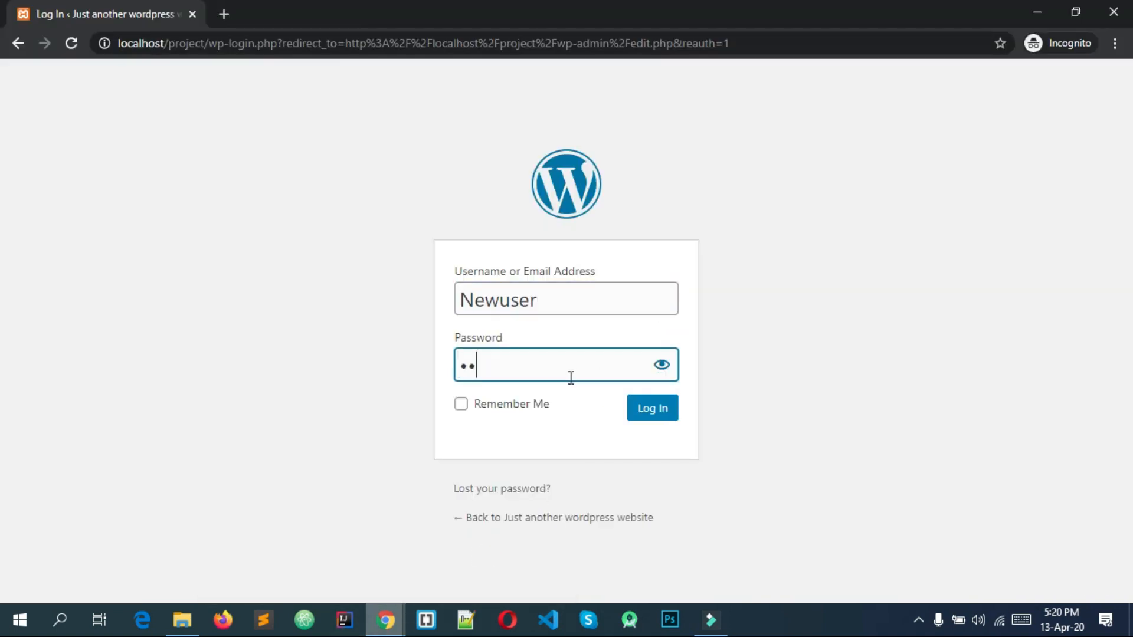
{"action": "left_click", "coordinate": [653, 407]}
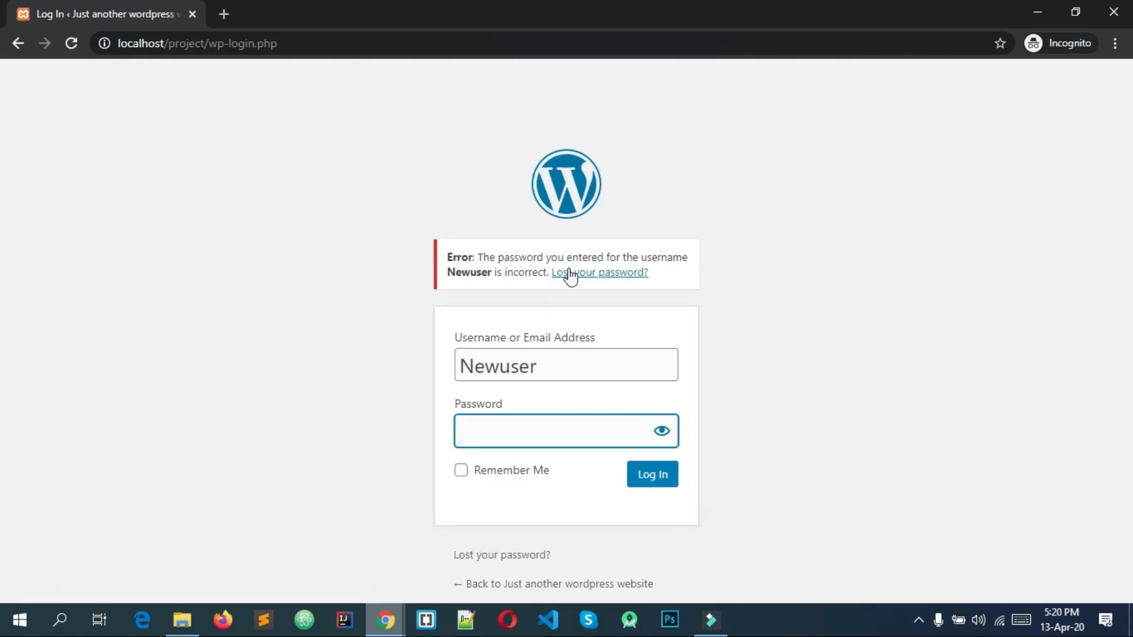
After the wrong-password rejection, select the username and switch back to the admin Users list.
{"action": "left_click", "coordinate": [501, 366]}
{"action": "left_click_drag", "start_coordinate": [501, 366], "coordinate": [422, 377]}
{"action": "left_click", "coordinate": [568, 366]}
{"action": "left_click", "coordinate": [422, 378]}
{"action": "double_click", "coordinate": [513, 372]}
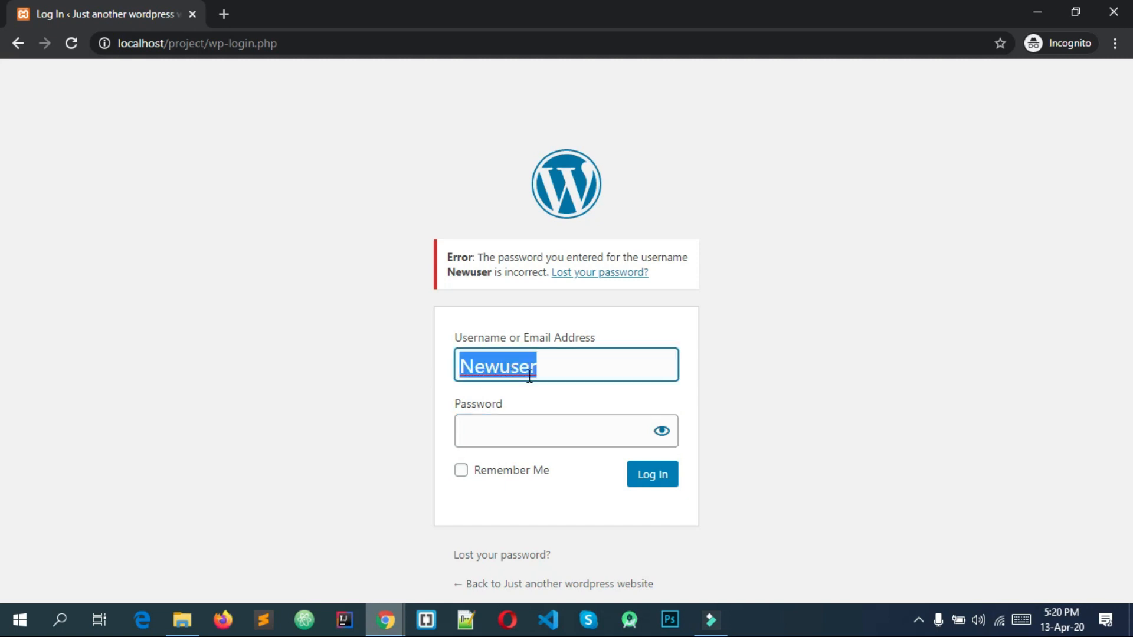
{"action": "left_click", "coordinate": [396, 617]}
{"action": "left_click", "coordinate": [360, 511]}
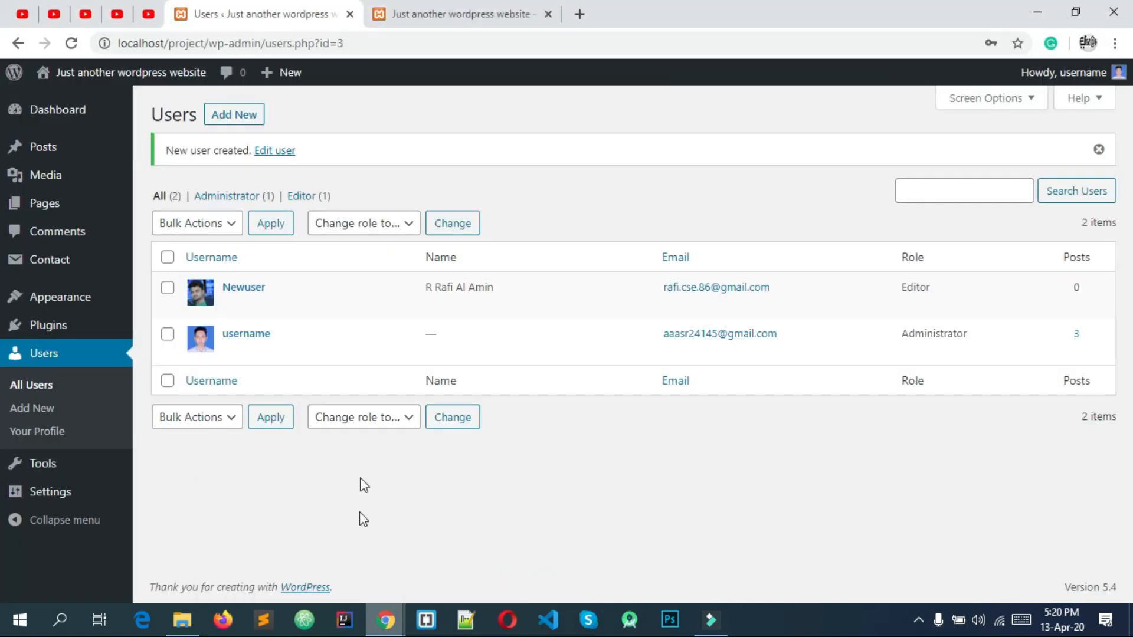
Copy the new user's e-mail address from their Edit User profile.
{"action": "left_click", "coordinate": [254, 288]}
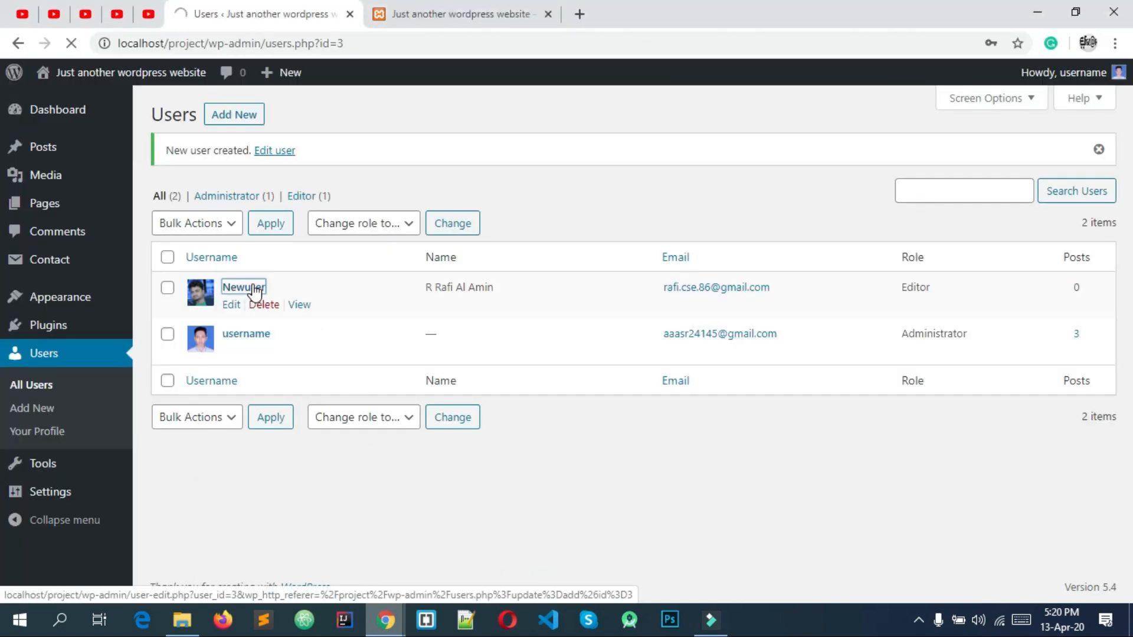
{"action": "scroll", "coordinate": [336, 311], "scroll_direction": "down", "scroll_amount": 5}
{"action": "scroll", "coordinate": [335, 311], "scroll_direction": "up", "scroll_amount": 2}
{"action": "scroll", "coordinate": [335, 311], "scroll_direction": "down", "scroll_amount": 4}
{"action": "left_click_drag", "start_coordinate": [483, 289], "coordinate": [262, 288]}
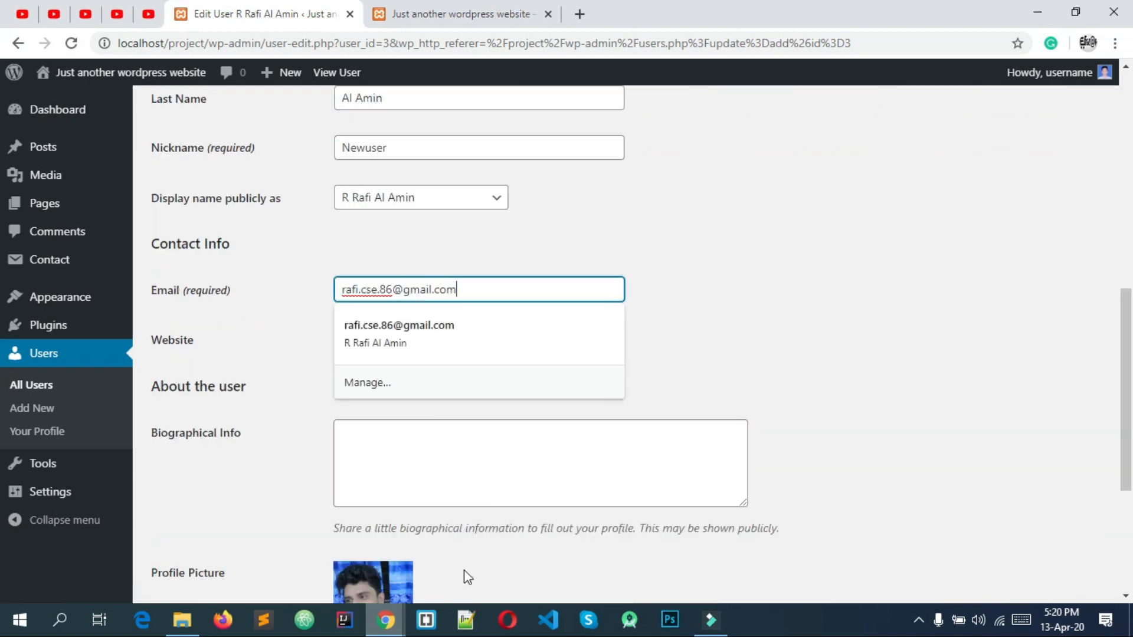
{"action": "triple_click", "coordinate": [477, 288]}
{"action": "right_click", "coordinate": [477, 288]}
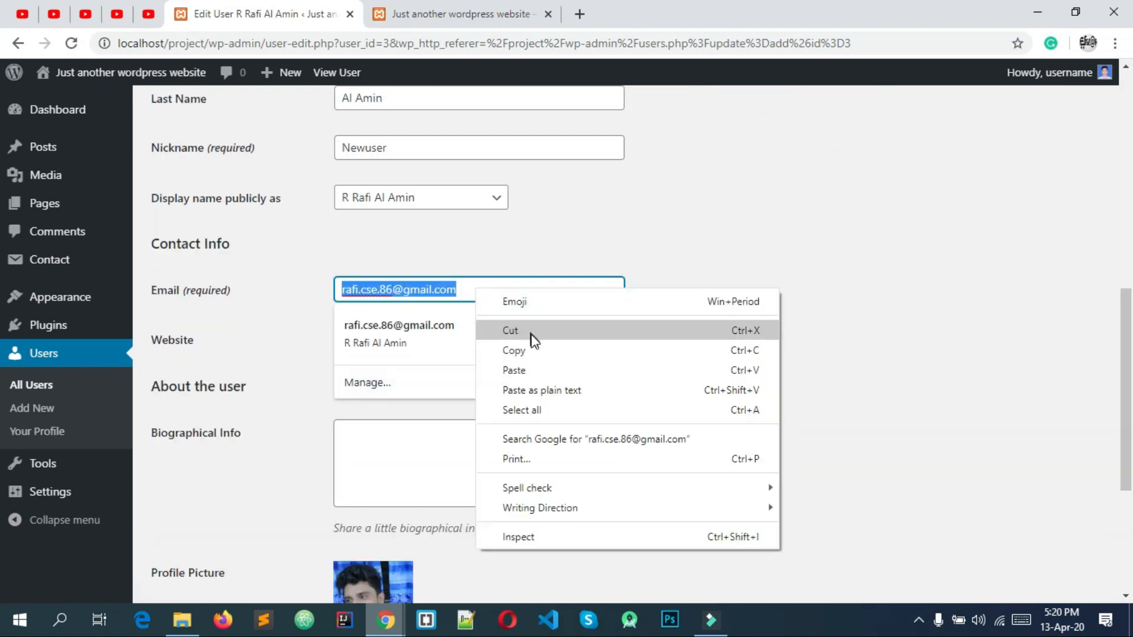
{"action": "left_click", "coordinate": [531, 349]}
In the incognito login form, paste the e-mail over the username and enter the password.
{"action": "left_click", "coordinate": [777, 296]}
{"action": "left_click", "coordinate": [404, 621]}
{"action": "left_click", "coordinate": [475, 549]}
{"action": "double_click", "coordinate": [561, 364]}
{"action": "left_click", "coordinate": [561, 364]}
{"action": "right_click", "coordinate": [561, 364]}
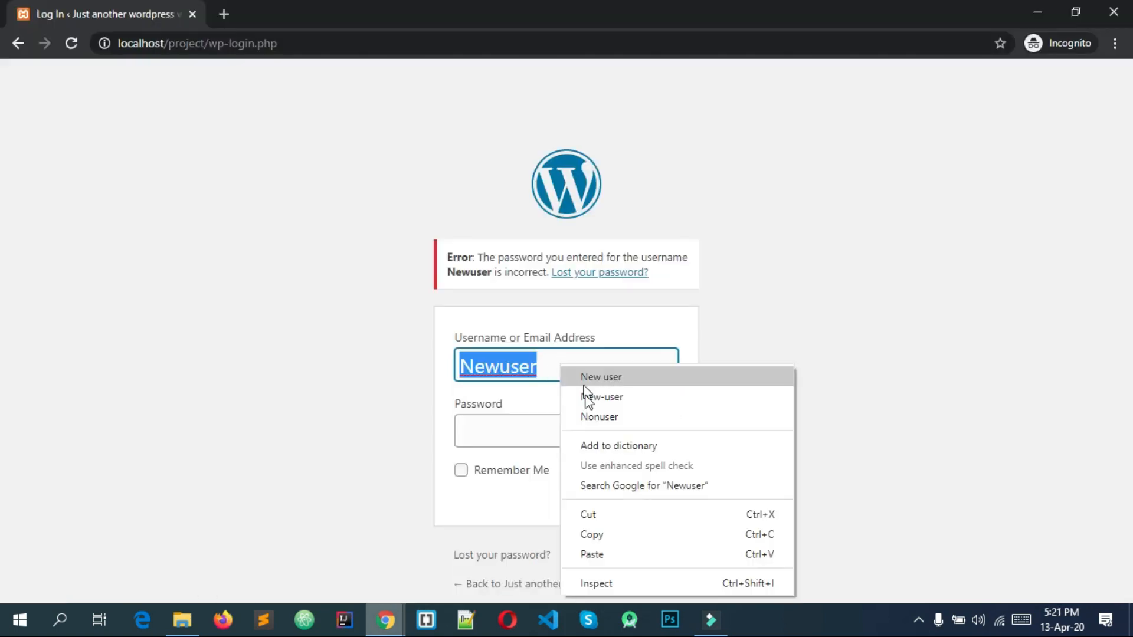
{"action": "left_click", "coordinate": [597, 552]}
{"action": "left_click", "coordinate": [543, 435]}
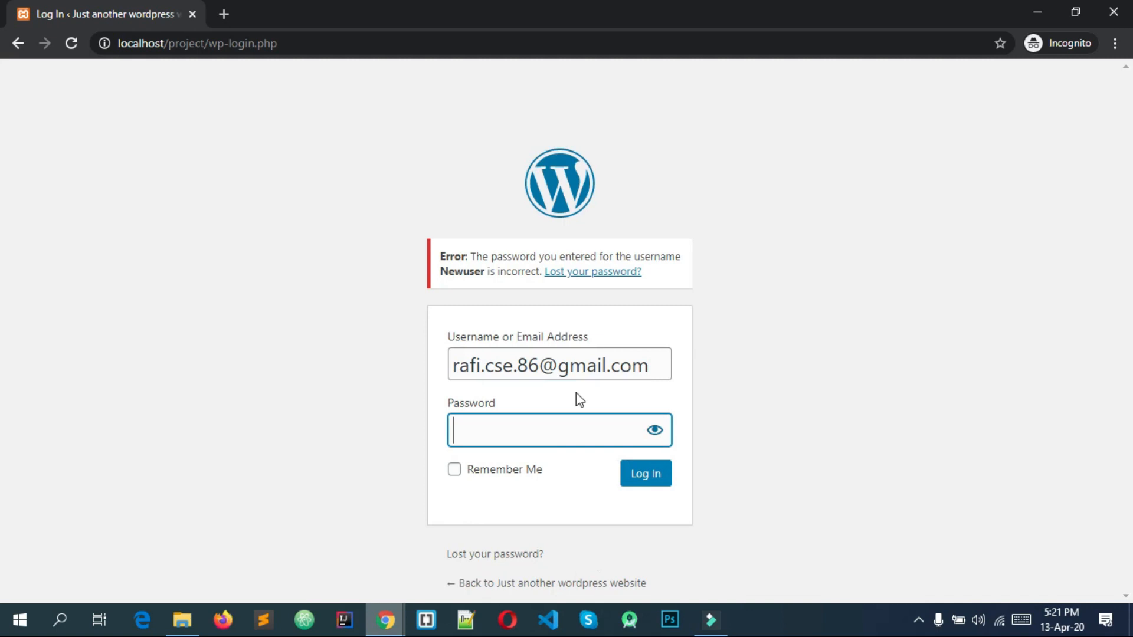
{"action": "type", "text": "12345678"}
Log in as the Editor and resize the incognito window to sit beside the admin profile.
{"action": "key", "text": "Return"}
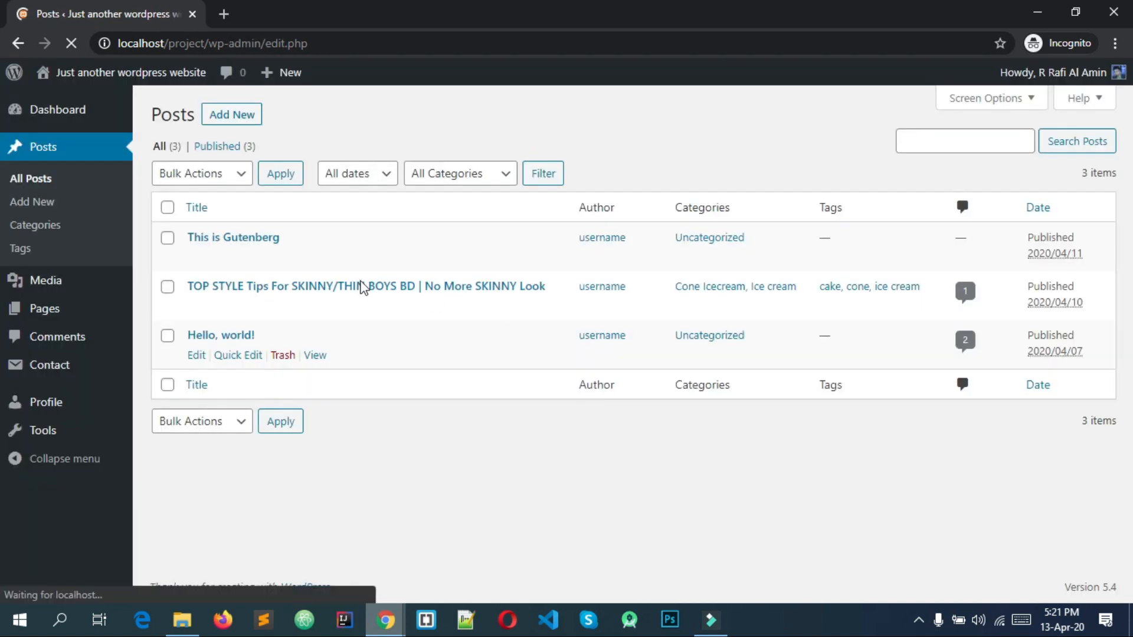
{"action": "left_click_drag", "start_coordinate": [411, 25], "coordinate": [812, 62]}
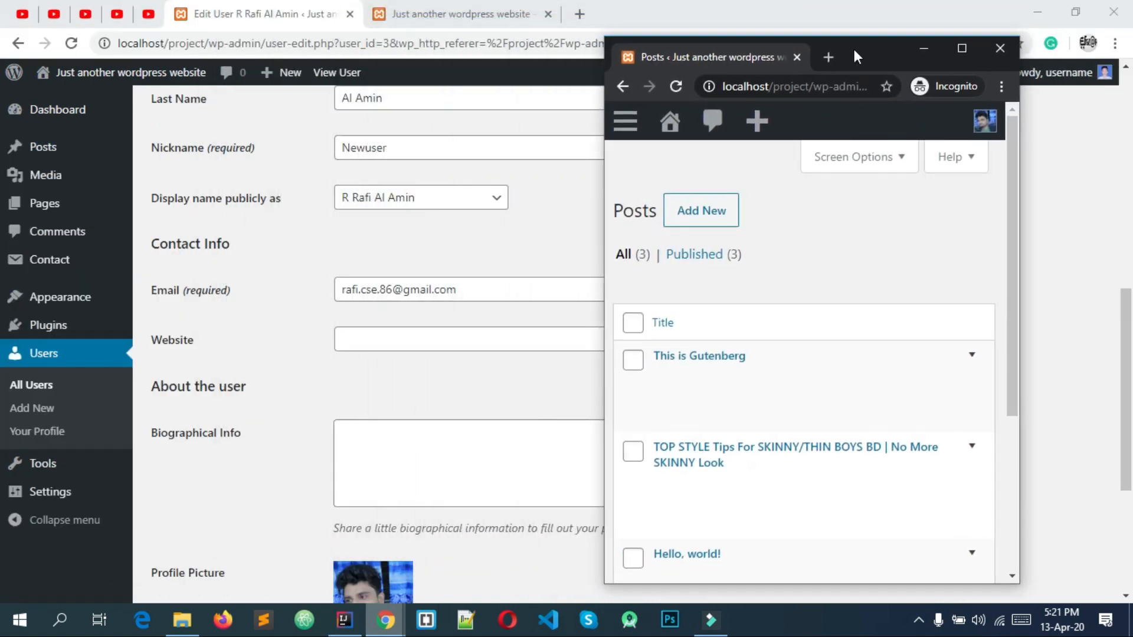
{"action": "left_click_drag", "start_coordinate": [1018, 126], "coordinate": [1107, 116]}
{"action": "double_click", "coordinate": [922, 36]}
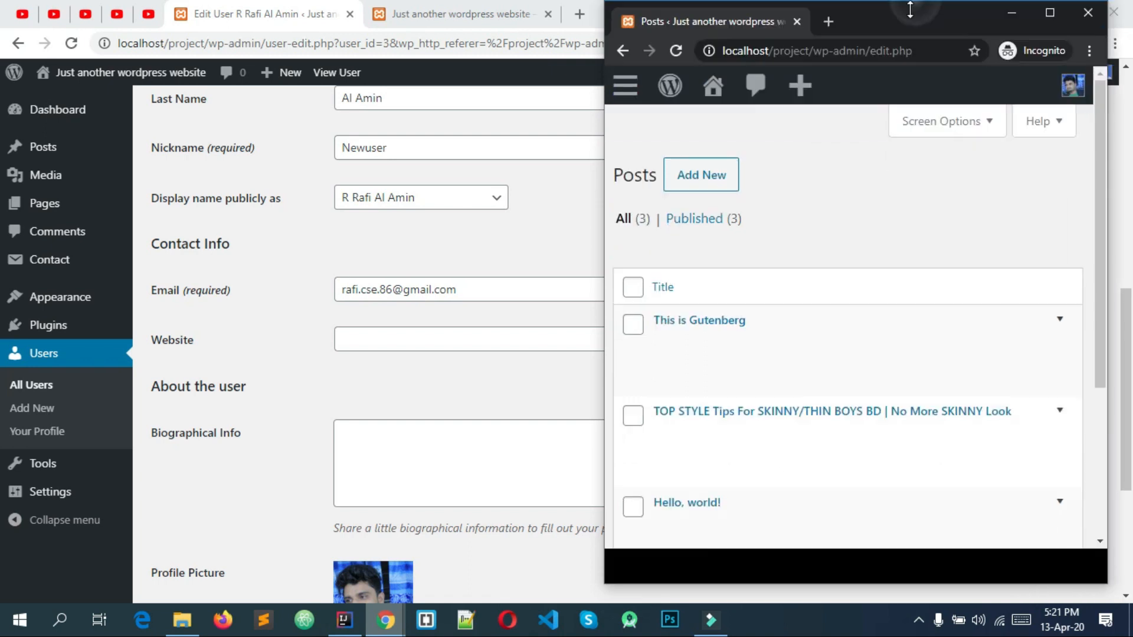
{"action": "left_click_drag", "start_coordinate": [573, 290], "coordinate": [72, 289]}
{"action": "left_click_drag", "start_coordinate": [418, 18], "coordinate": [666, 37]}
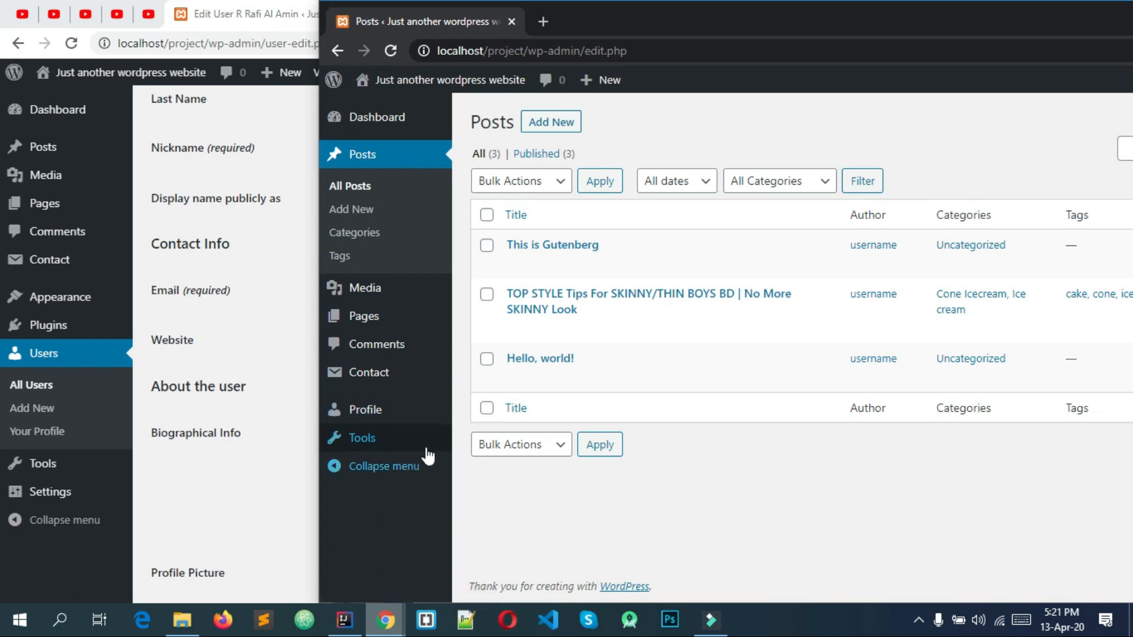
Compare the admin menus, then shift the incognito window left to show all 3 posts.
{"action": "mouse_move", "coordinate": [83, 187]}
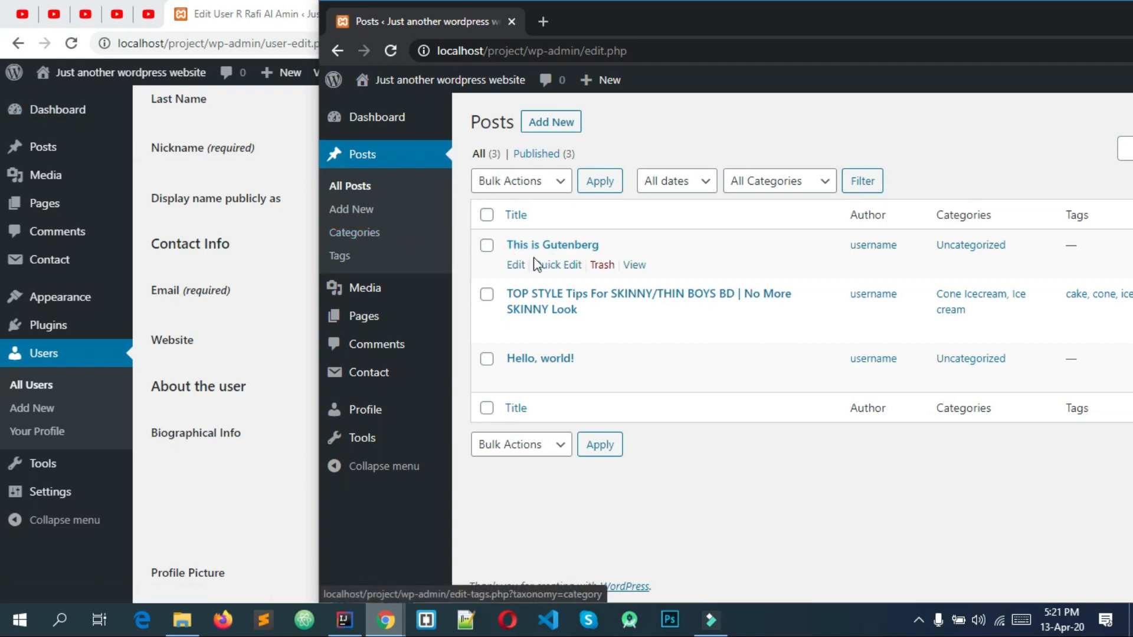
{"action": "mouse_move", "coordinate": [44, 110]}
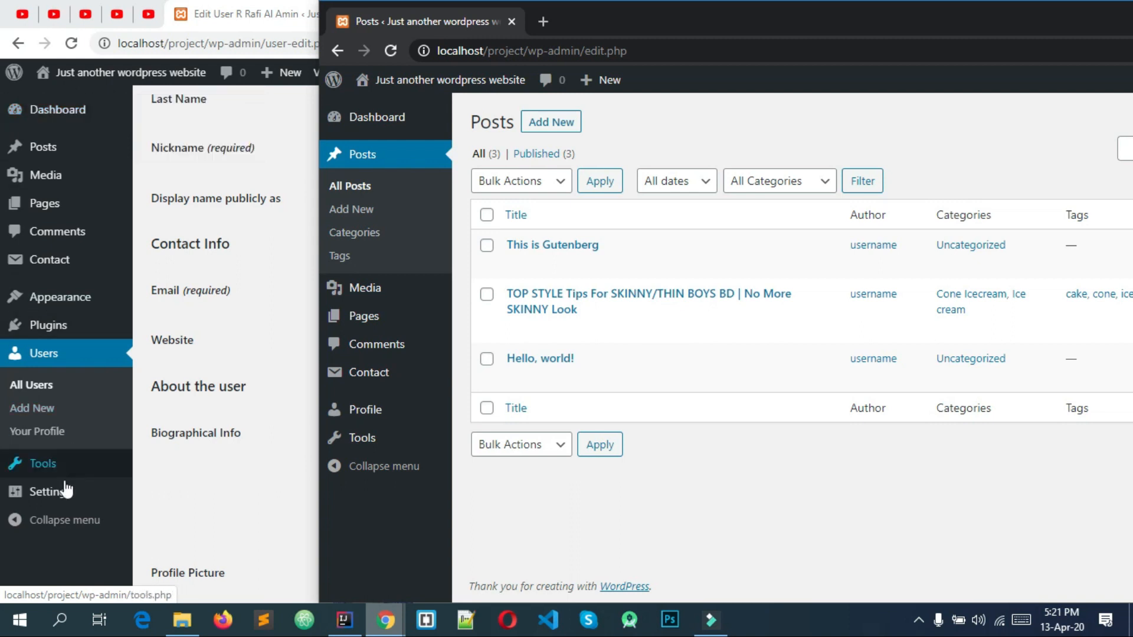
{"action": "mouse_move", "coordinate": [59, 491]}
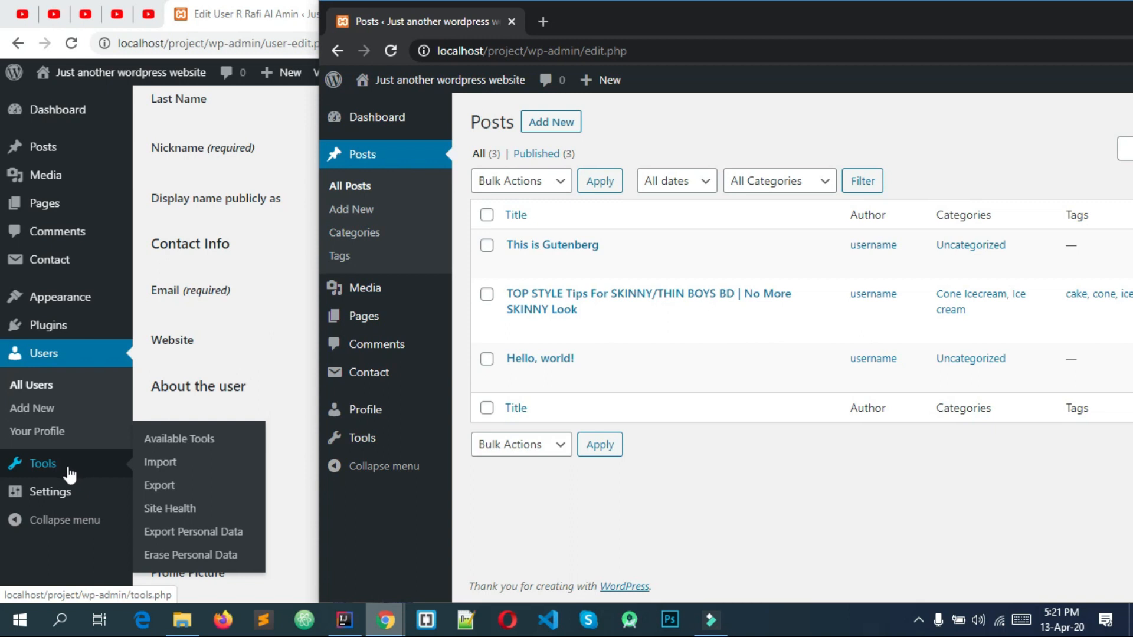
{"action": "mouse_move", "coordinate": [66, 327]}
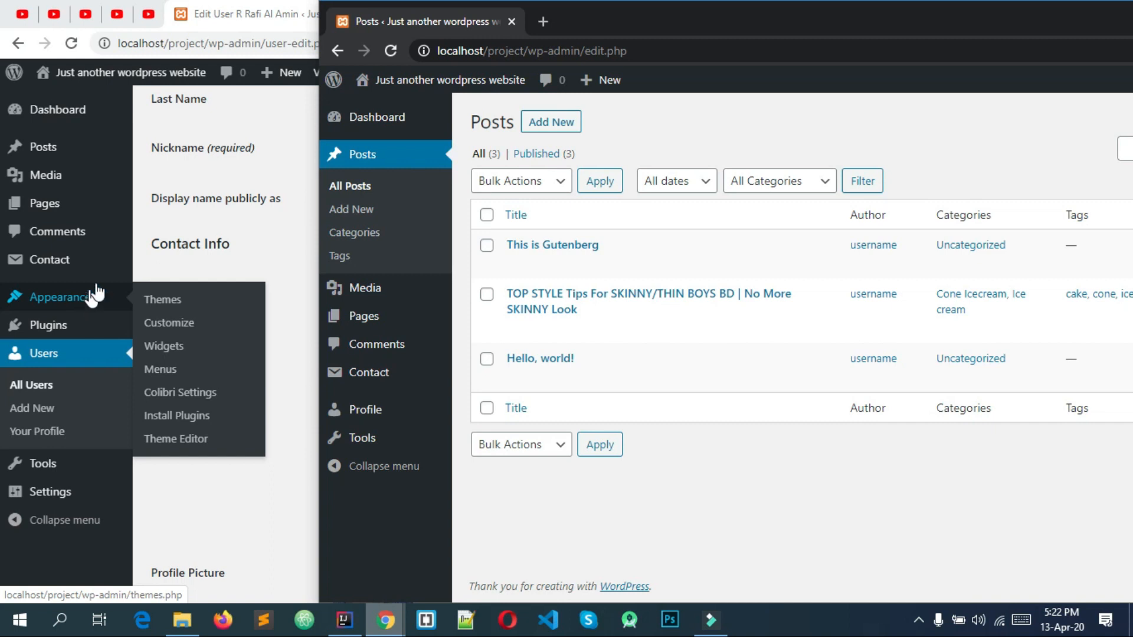
{"action": "left_click_drag", "start_coordinate": [634, 36], "coordinate": [383, 39]}
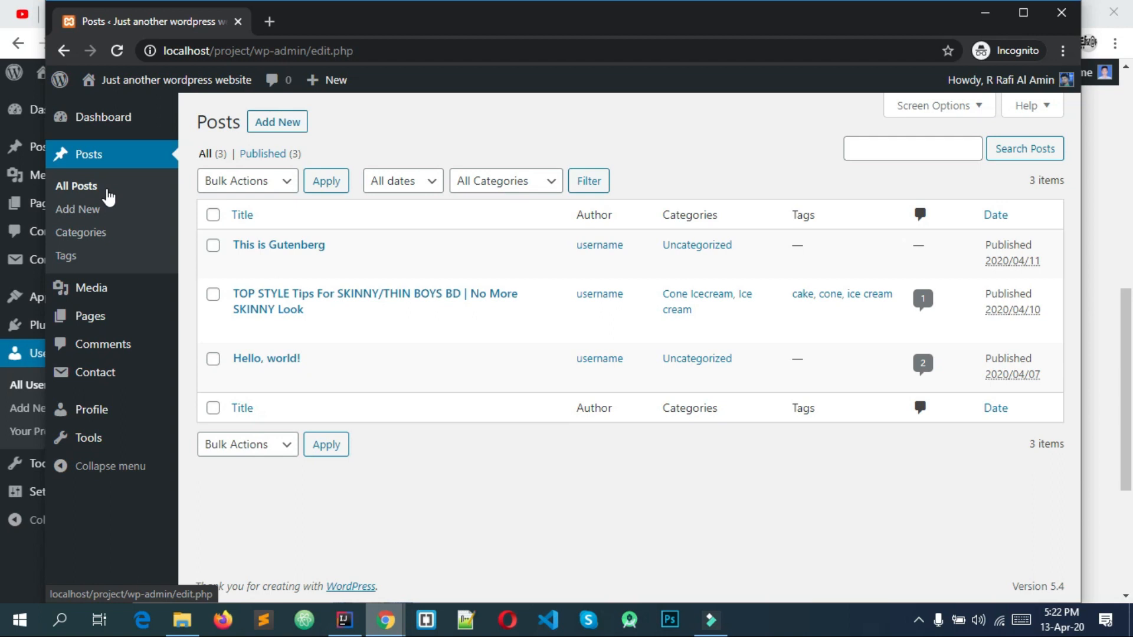
Move the incognito window aside, return to the admin window's All Users, then Your Profile.
{"action": "left_click_drag", "start_coordinate": [649, 30], "coordinate": [838, 109]}
{"action": "left_click", "coordinate": [306, 7]}
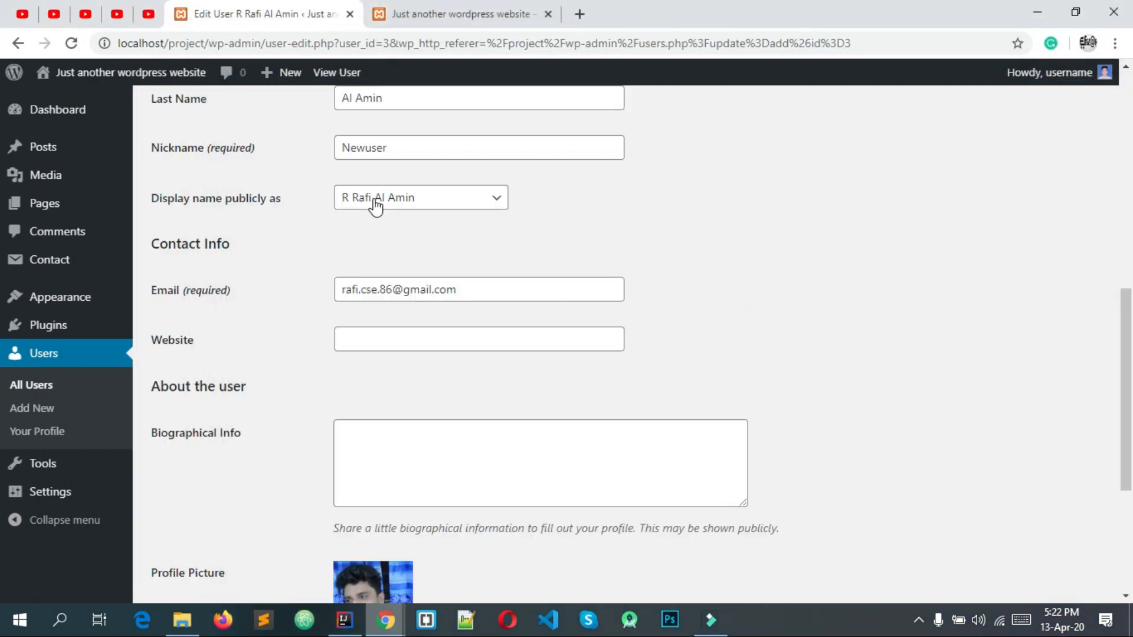
{"action": "scroll", "coordinate": [472, 259], "scroll_direction": "up", "scroll_amount": 4}
{"action": "scroll", "coordinate": [81, 387], "scroll_direction": "down", "scroll_amount": 6}
{"action": "scroll", "coordinate": [194, 420], "scroll_direction": "up", "scroll_amount": 10}
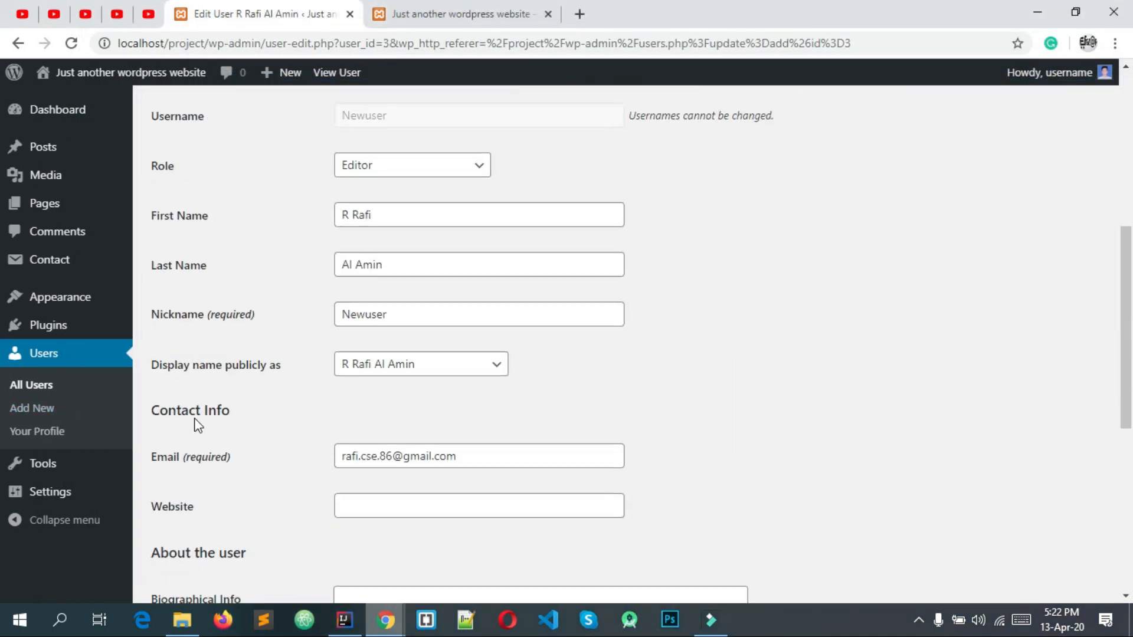
{"action": "scroll", "coordinate": [332, 310], "scroll_direction": "up", "scroll_amount": 1}
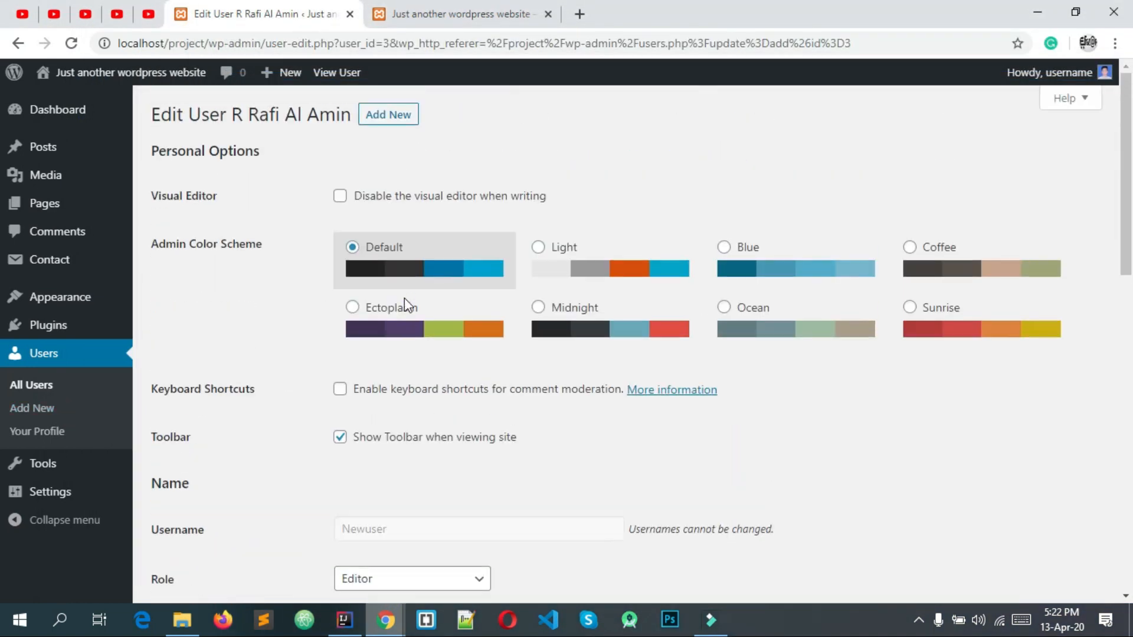
{"action": "left_click", "coordinate": [53, 357]}
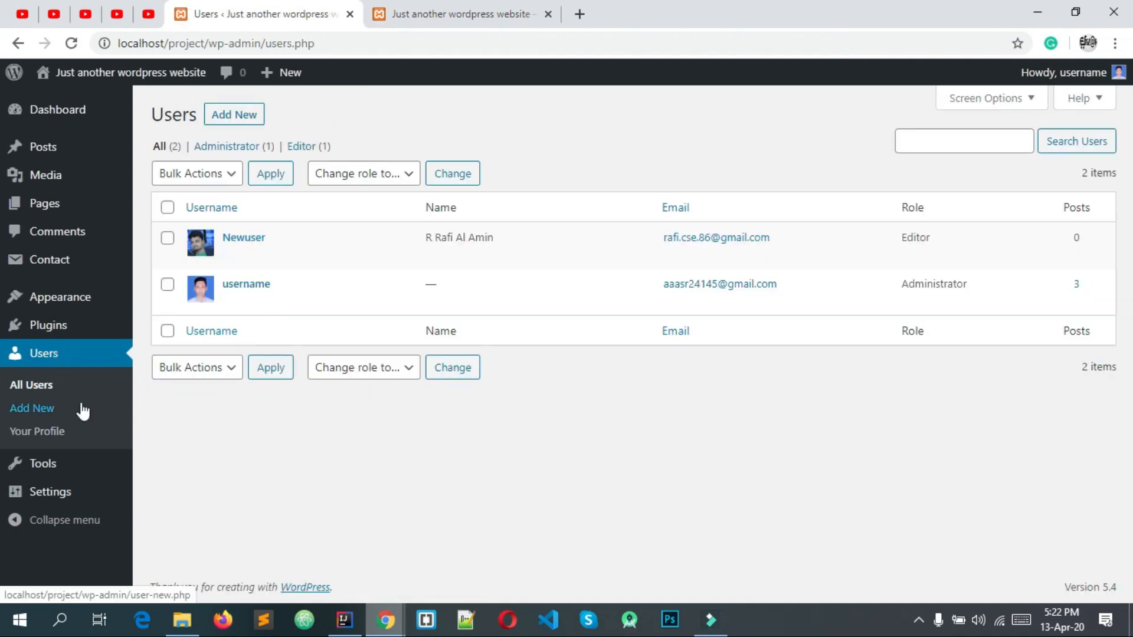
{"action": "left_click", "coordinate": [40, 436]}
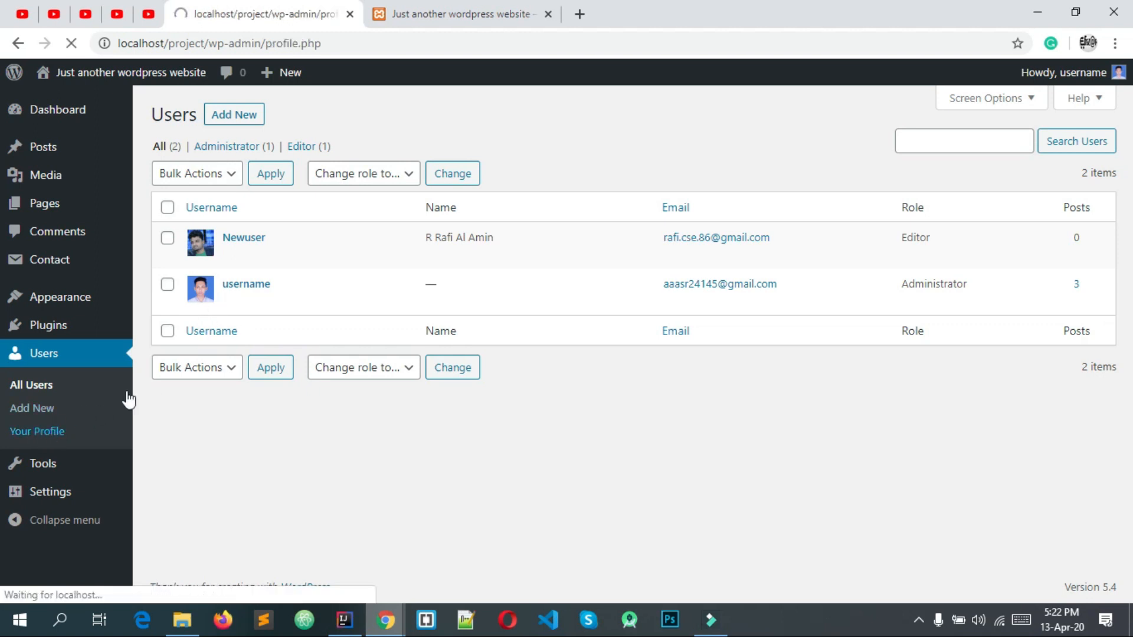
{"action": "scroll", "coordinate": [250, 295], "scroll_direction": "down", "scroll_amount": 15}
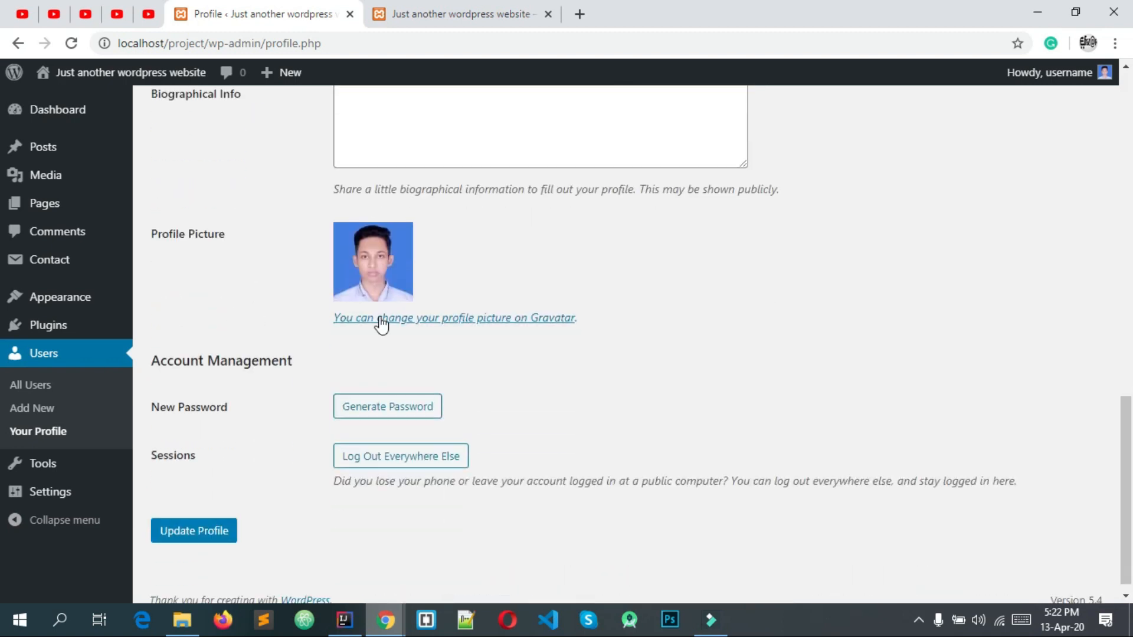
{"action": "scroll", "coordinate": [380, 267], "scroll_direction": "up", "scroll_amount": 3}
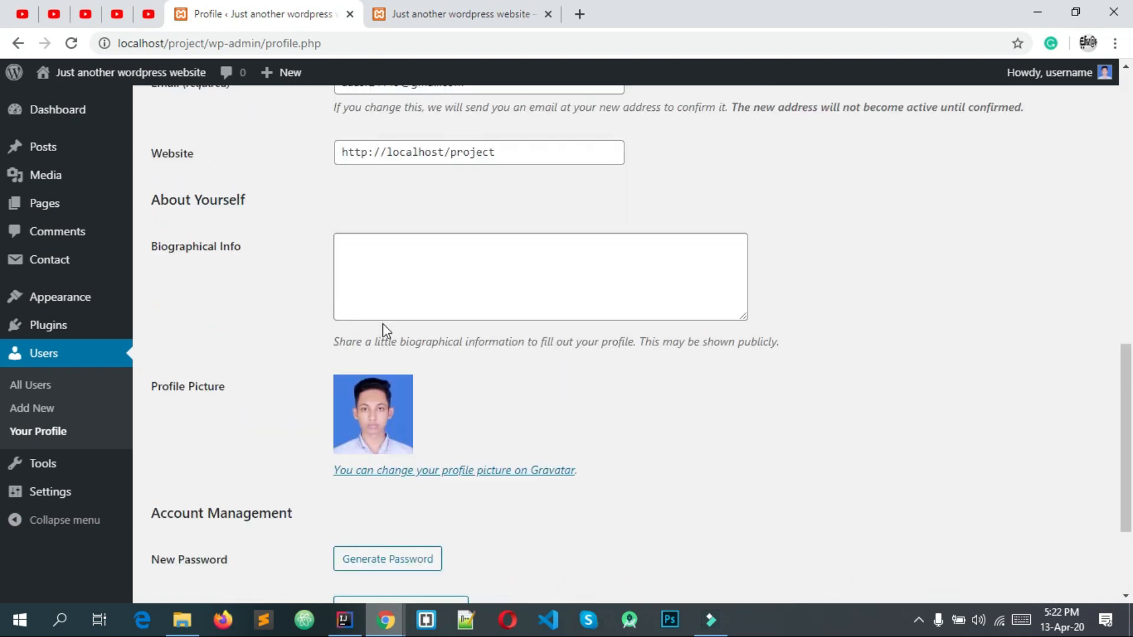
{"action": "scroll", "coordinate": [424, 284], "scroll_direction": "down", "scroll_amount": 3}
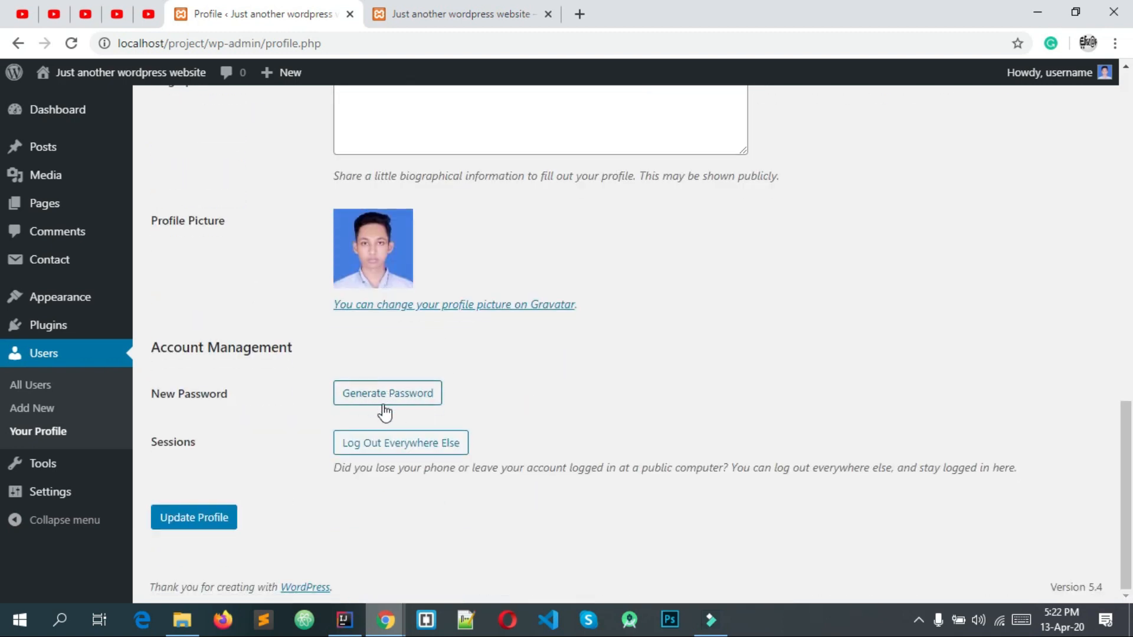
{"action": "scroll", "coordinate": [393, 400], "scroll_direction": "up", "scroll_amount": 3}
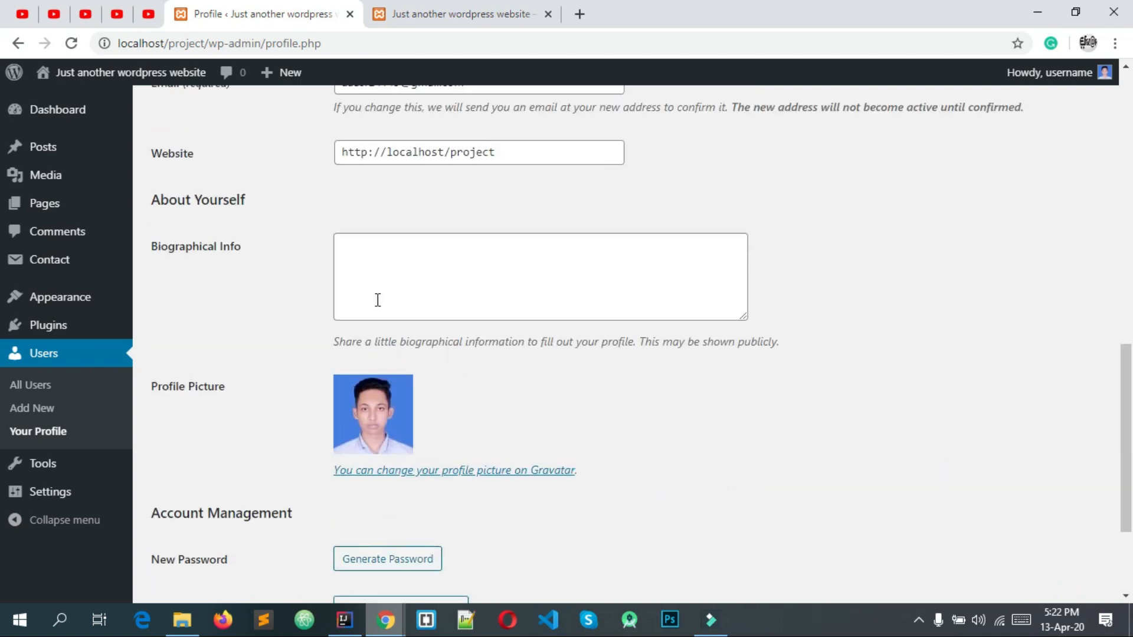
{"action": "left_click", "coordinate": [388, 275]}
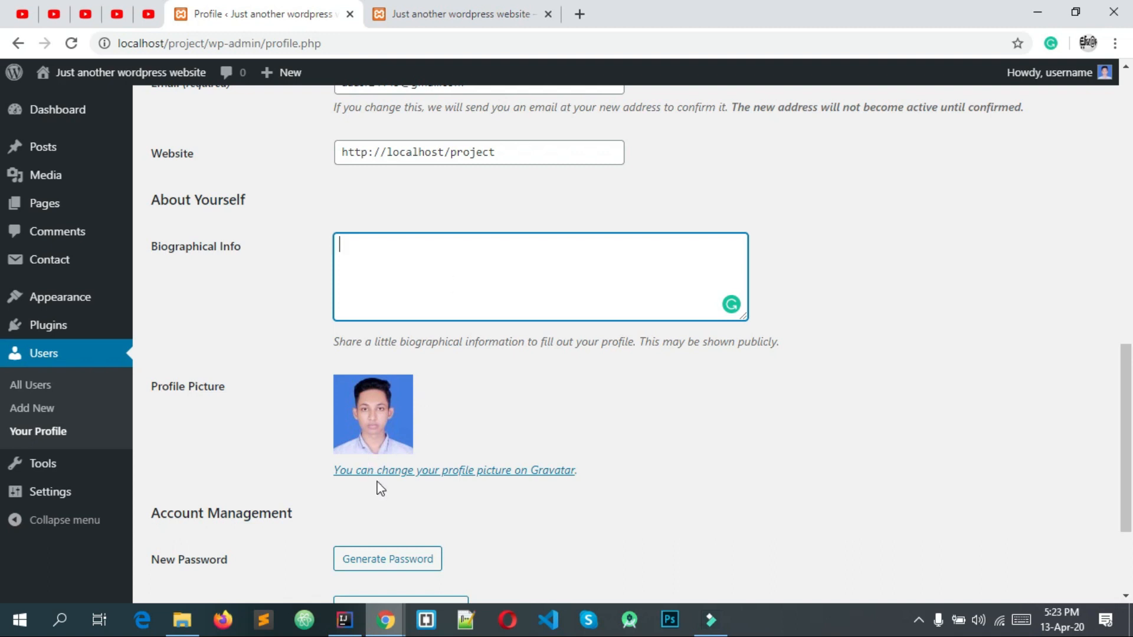
{"action": "scroll", "coordinate": [379, 483], "scroll_direction": "up", "scroll_amount": 7}
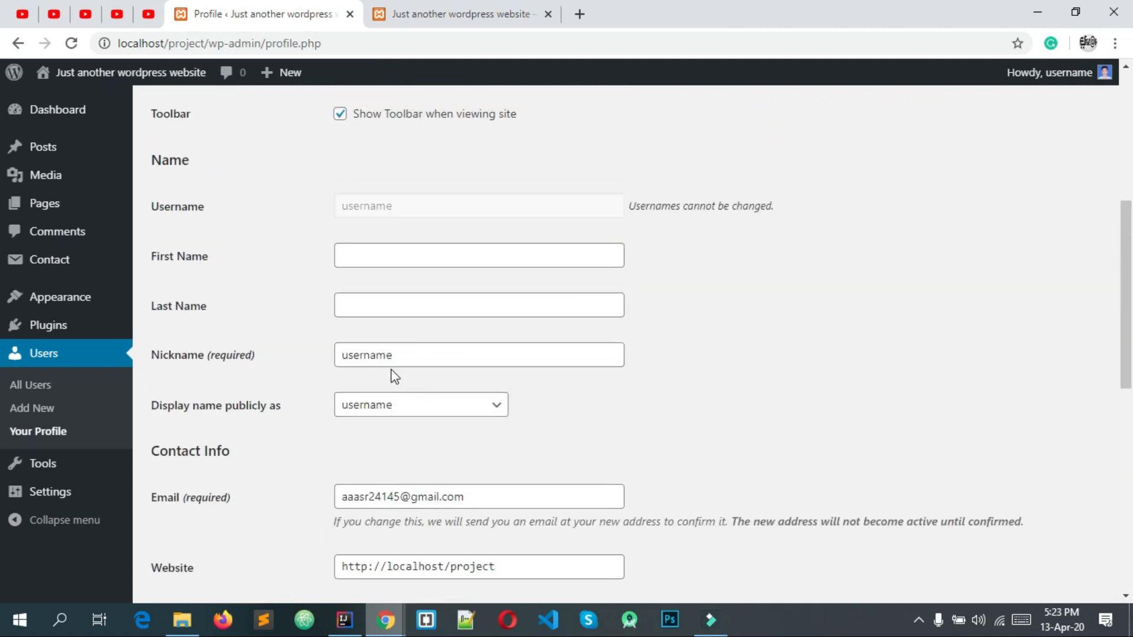
{"action": "scroll", "coordinate": [392, 372], "scroll_direction": "up", "scroll_amount": 4}
{"action": "scroll", "coordinate": [450, 291], "scroll_direction": "up", "scroll_amount": 2}
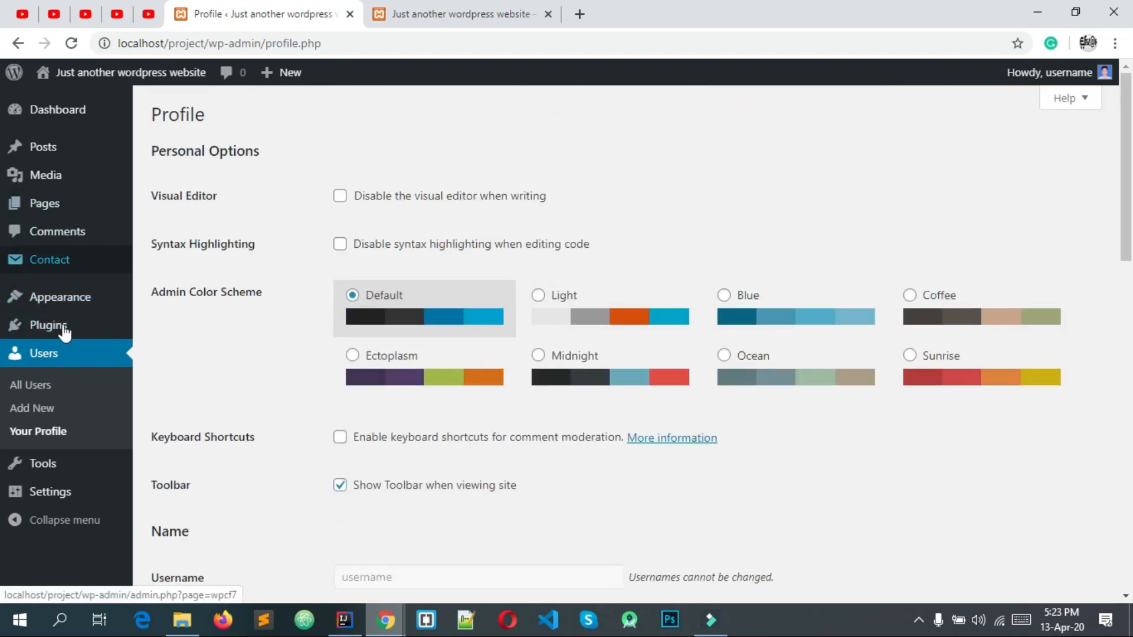
Preview several colour schemes, settle on Midnight and click Update Profile.
{"action": "left_click", "coordinate": [579, 293]}
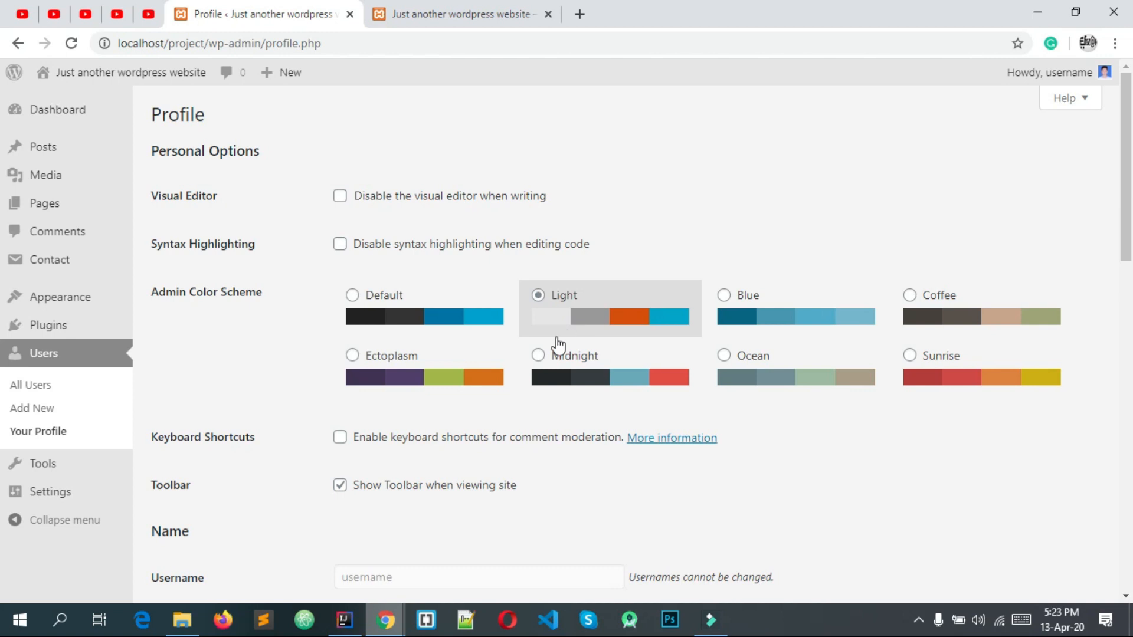
{"action": "left_click", "coordinate": [472, 364]}
{"action": "left_click", "coordinate": [591, 367]}
{"action": "left_click", "coordinate": [749, 318]}
{"action": "left_click", "coordinate": [662, 373]}
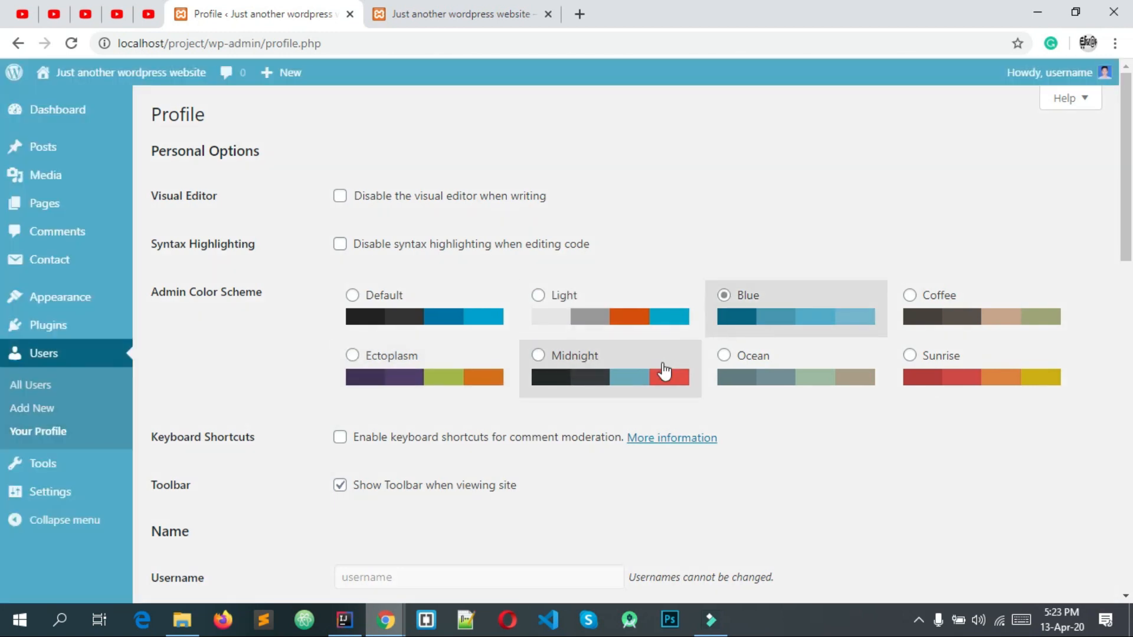
{"action": "scroll", "coordinate": [539, 354], "scroll_direction": "down", "scroll_amount": 8}
{"action": "scroll", "coordinate": [538, 343], "scroll_direction": "down", "scroll_amount": 6}
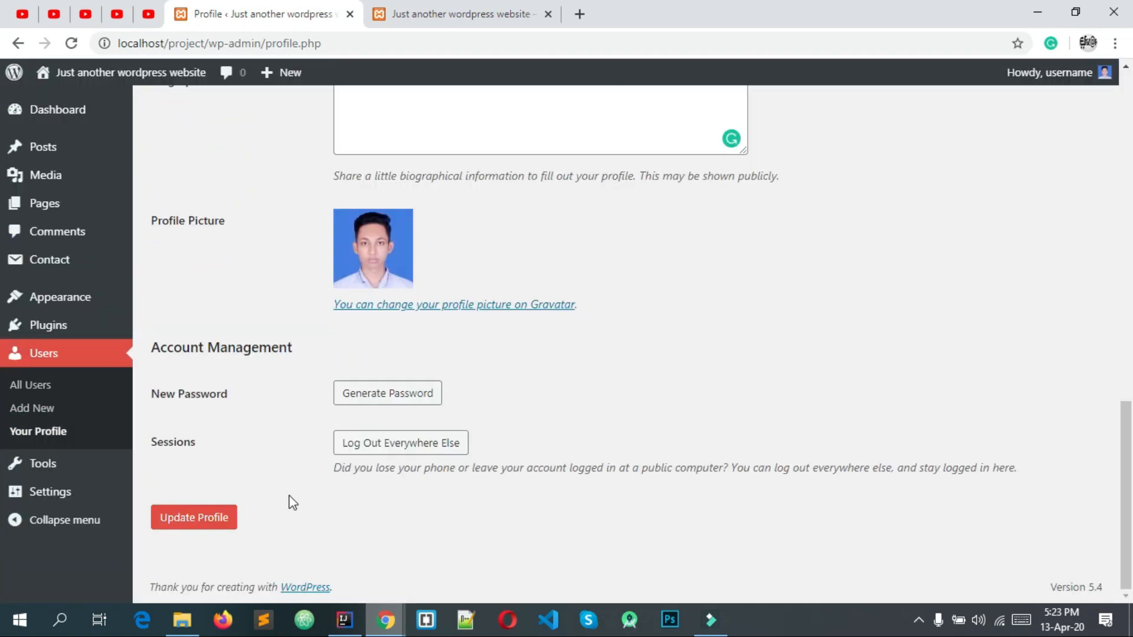
{"action": "left_click", "coordinate": [202, 528]}
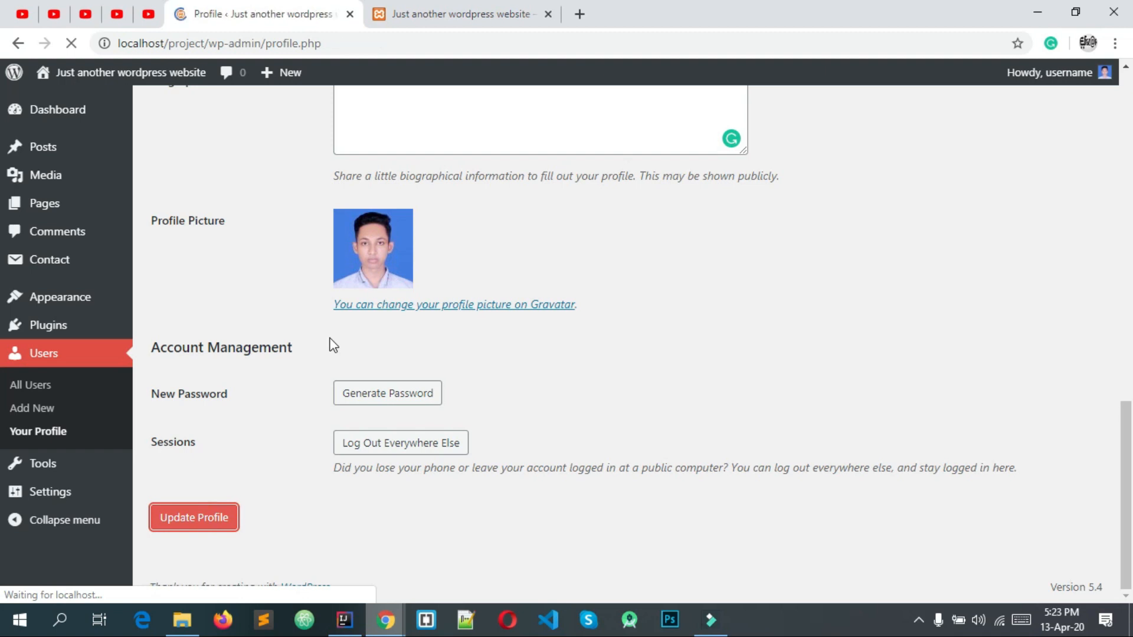
Check the profile-updated notice and go back to the users list.
{"action": "scroll", "coordinate": [329, 341], "scroll_direction": "down", "scroll_amount": 14}
{"action": "scroll", "coordinate": [493, 260], "scroll_direction": "up", "scroll_amount": 10}
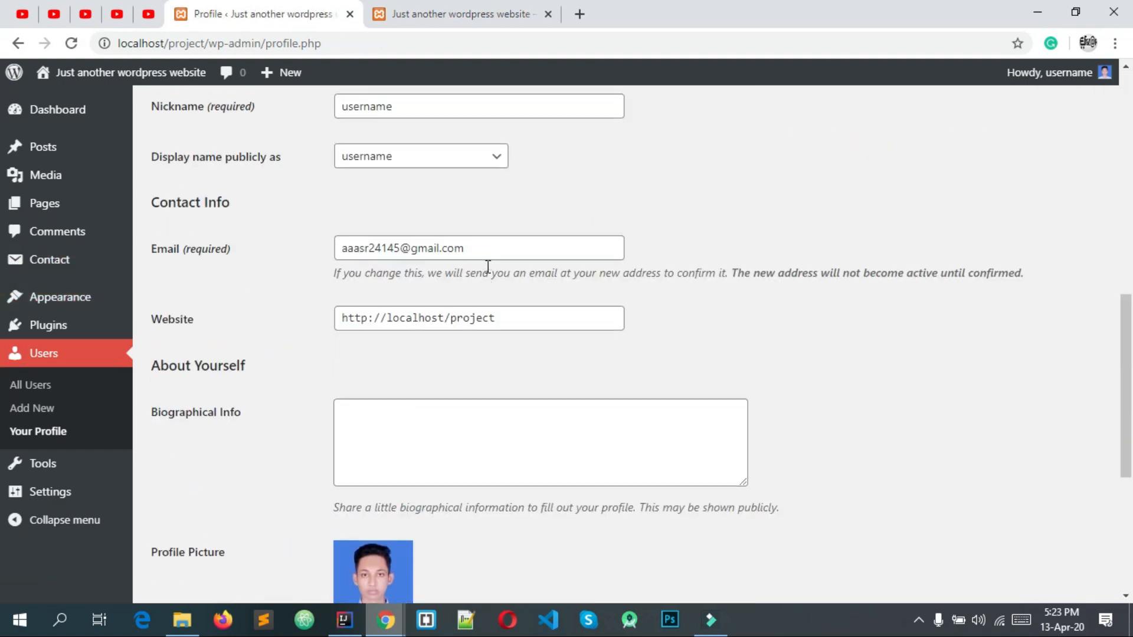
{"action": "scroll", "coordinate": [498, 268], "scroll_direction": "down", "scroll_amount": 8}
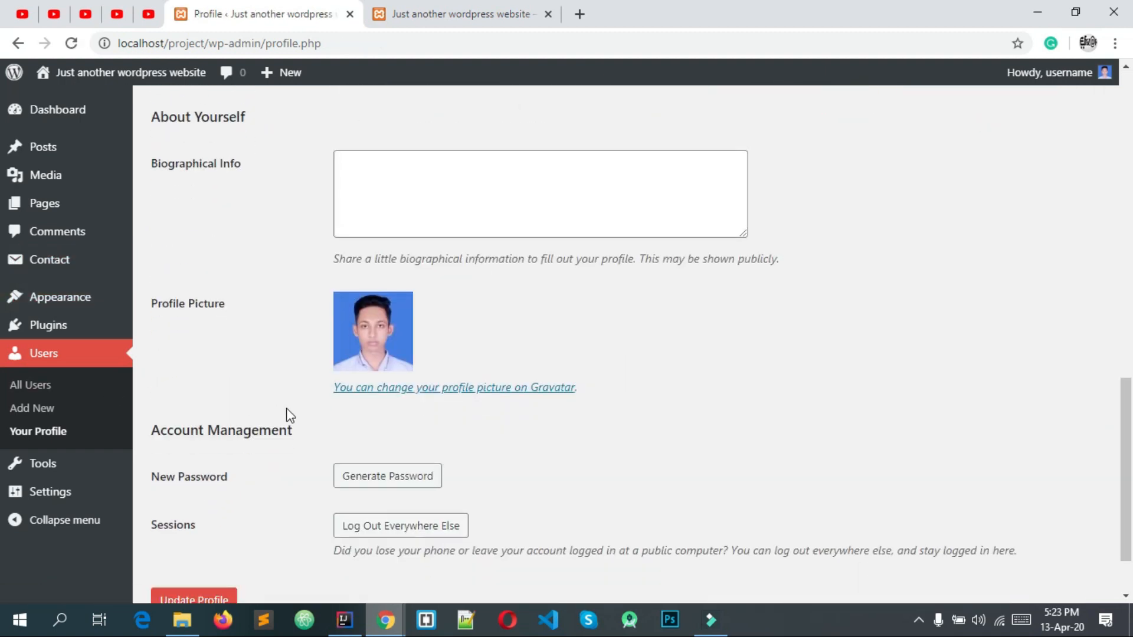
{"action": "scroll", "coordinate": [319, 372], "scroll_direction": "up", "scroll_amount": 3}
{"action": "scroll", "coordinate": [223, 409], "scroll_direction": "down", "scroll_amount": 5}
{"action": "scroll", "coordinate": [227, 413], "scroll_direction": "up", "scroll_amount": 12}
{"action": "scroll", "coordinate": [227, 413], "scroll_direction": "up", "scroll_amount": 4}
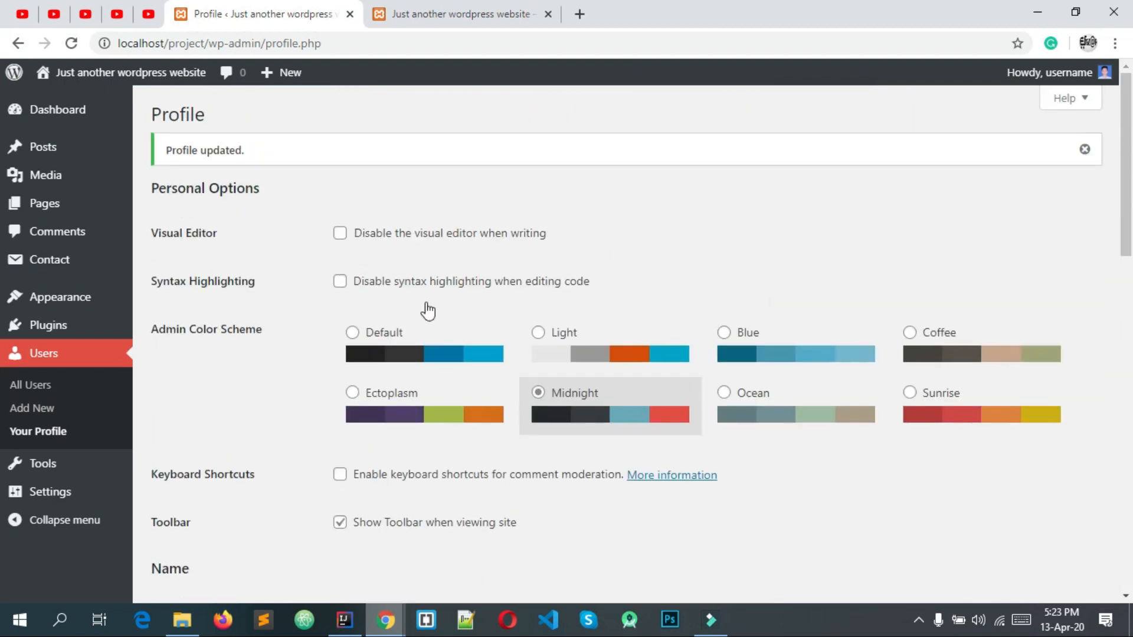
{"action": "left_click", "coordinate": [75, 364]}
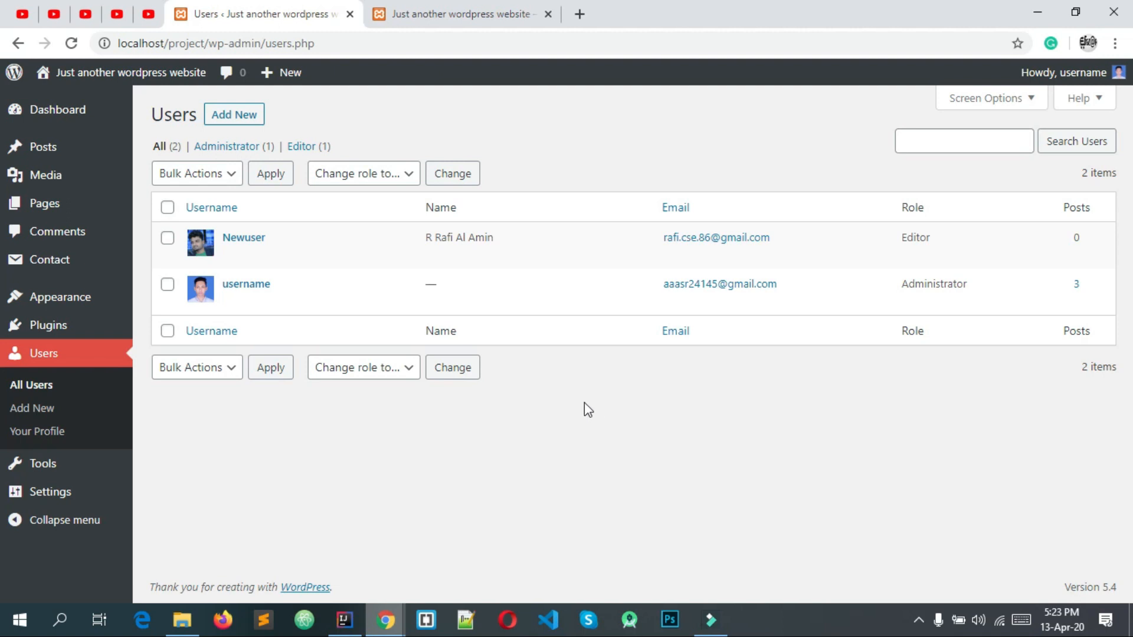
View the Users list: Newuser as Editor with 0 posts, Administrator with 3.
{"action": "mouse_move", "coordinate": [399, 623]}
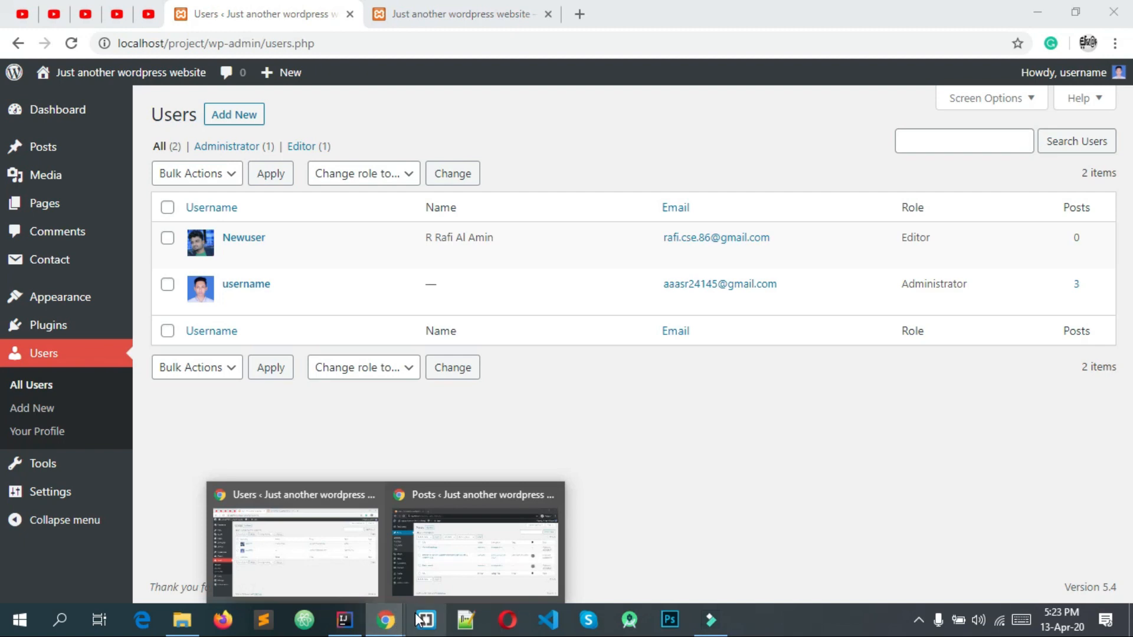